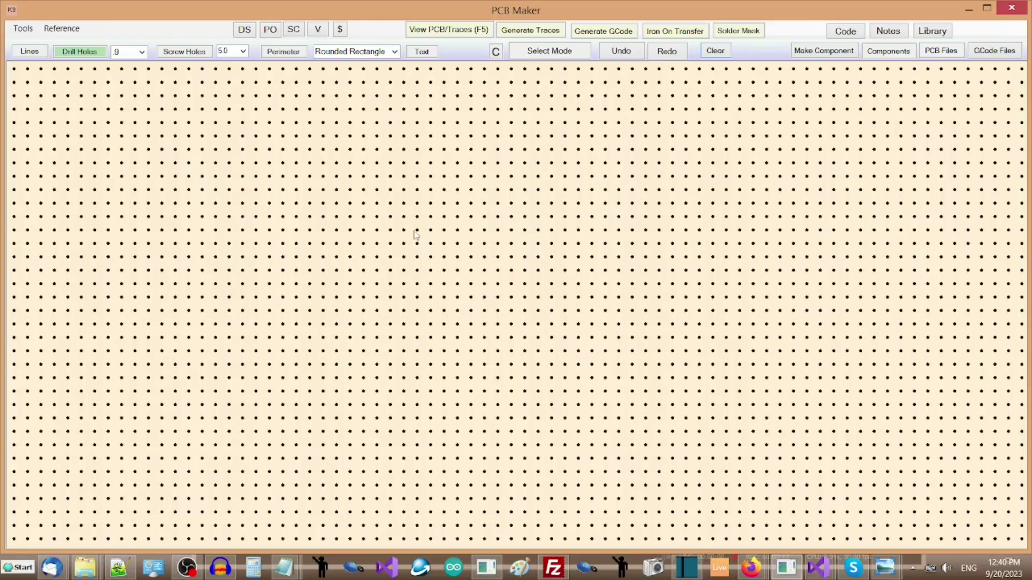
Step: Add three rows of drill holes to the board
{"action": "left_click", "coordinate": [417, 230]}
{"action": "left_click", "coordinate": [537, 230]}
{"action": "left_click", "coordinate": [417, 270]}
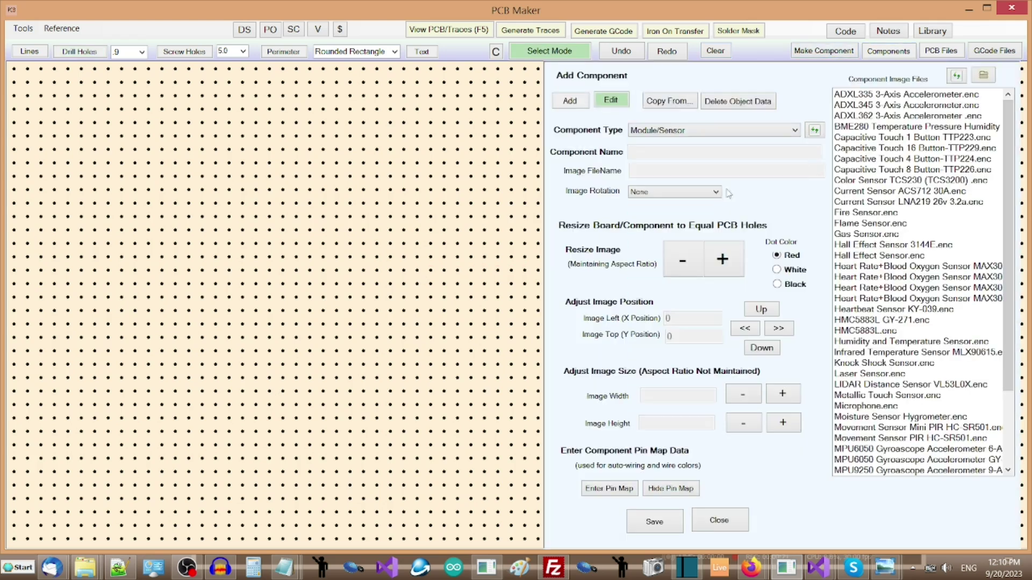
Step: Set the component type to Module/Sensor, load the Gas Sensor - Copy image, and shrink it three times
{"action": "left_click", "coordinate": [720, 195]}
{"action": "left_click", "coordinate": [988, 78]}
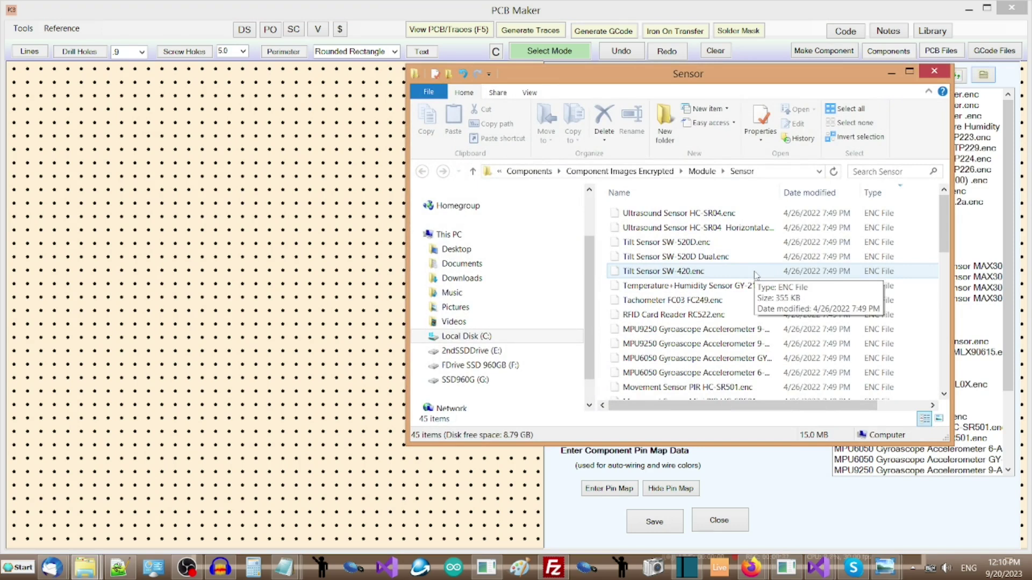
{"action": "key", "text": "alt+F4"}
{"action": "left_click", "coordinate": [887, 235]}
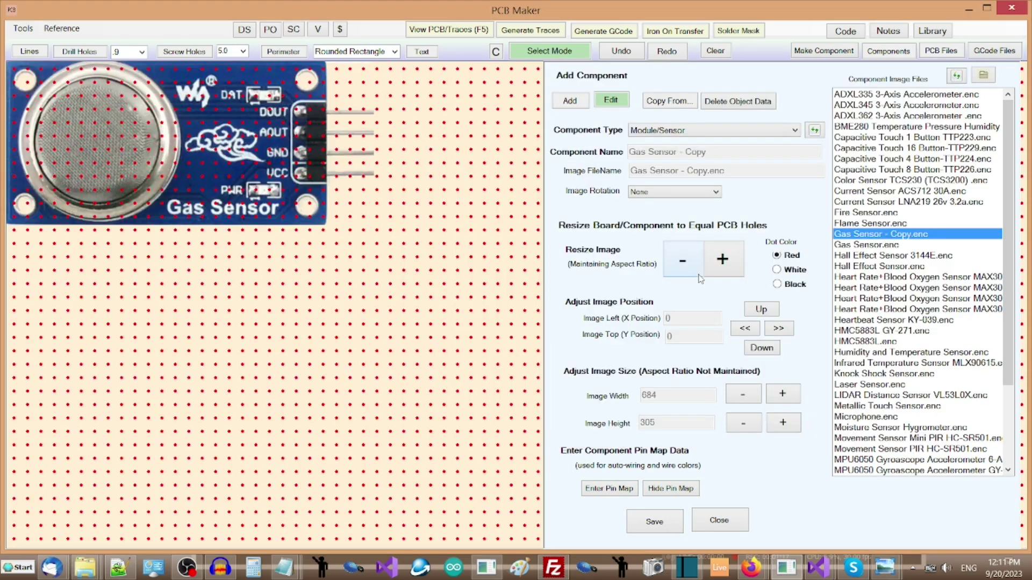
{"action": "left_click", "coordinate": [683, 260]}
{"action": "left_click", "coordinate": [682, 260]}
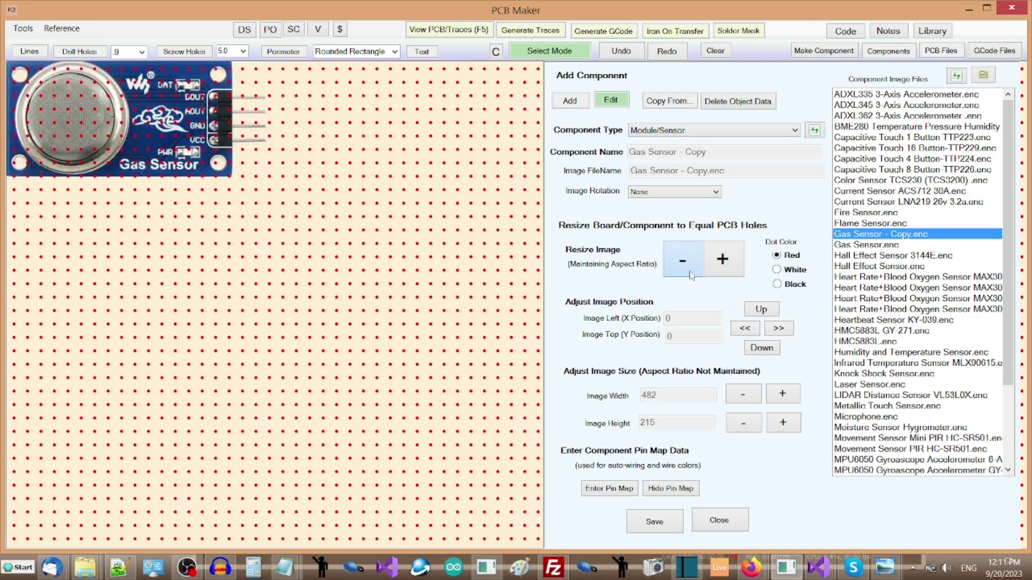
{"action": "left_click", "coordinate": [682, 260]}
Step: Mark the four sensor pins on their board holes
{"action": "left_click", "coordinate": [242, 95]}
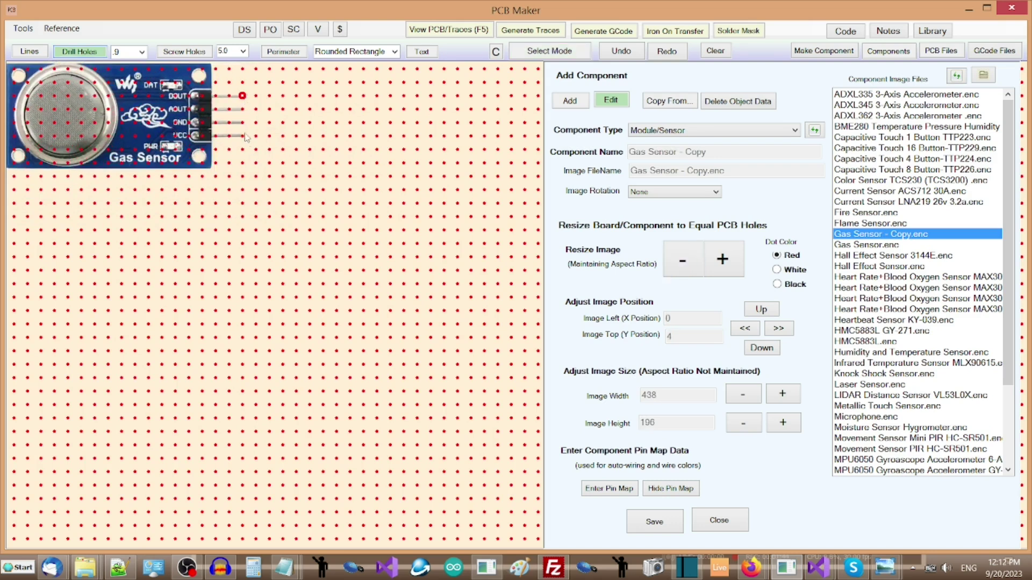
{"action": "left_click", "coordinate": [243, 109]}
{"action": "left_click", "coordinate": [242, 123]}
{"action": "left_click", "coordinate": [243, 136]}
Step: Place the Gas Sensor - Copy component from the Sensor category onto the board
{"action": "left_click", "coordinate": [887, 51]}
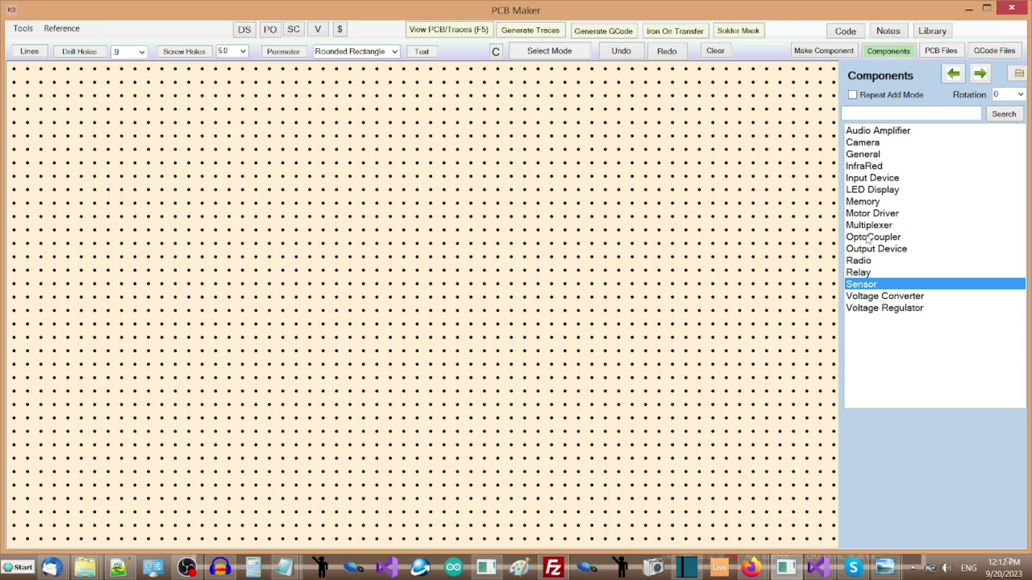
{"action": "double_click", "coordinate": [871, 284]}
{"action": "left_click", "coordinate": [908, 285]}
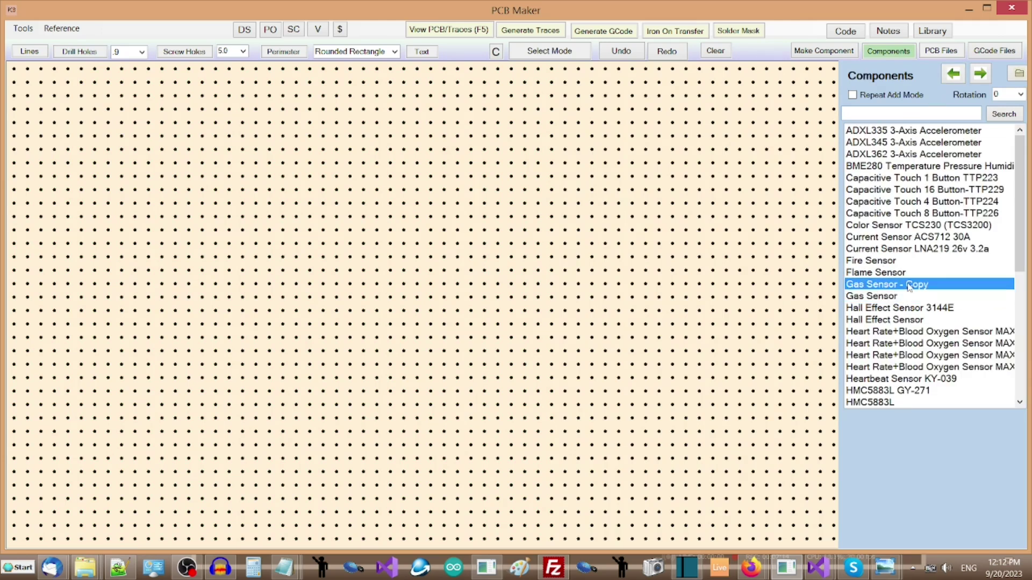
{"action": "left_click", "coordinate": [275, 228]}
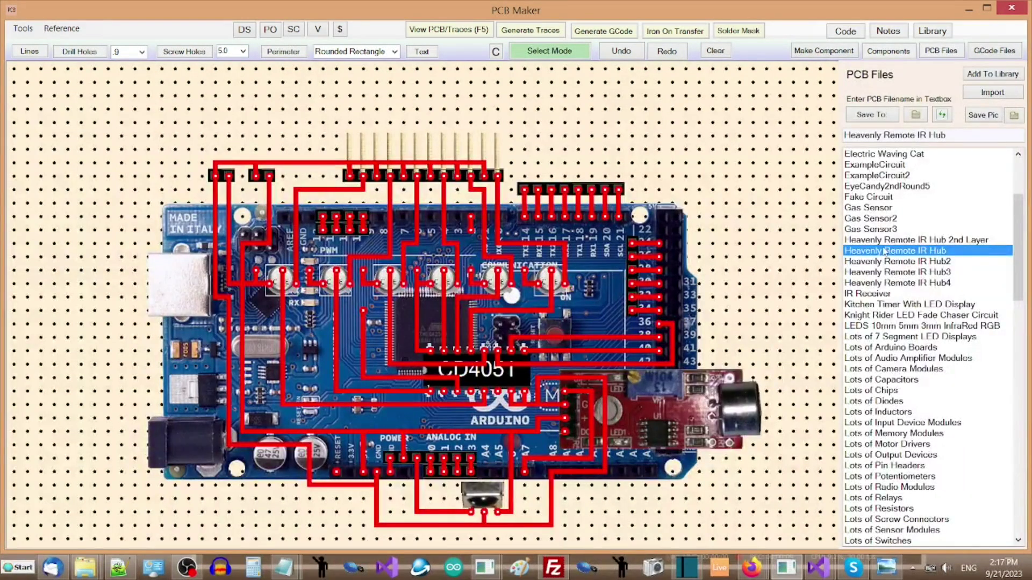
Step: Open the Heavenly Remote IR Hub 2nd Layer and draw a trace right from the first header pad
{"action": "left_click", "coordinate": [887, 241]}
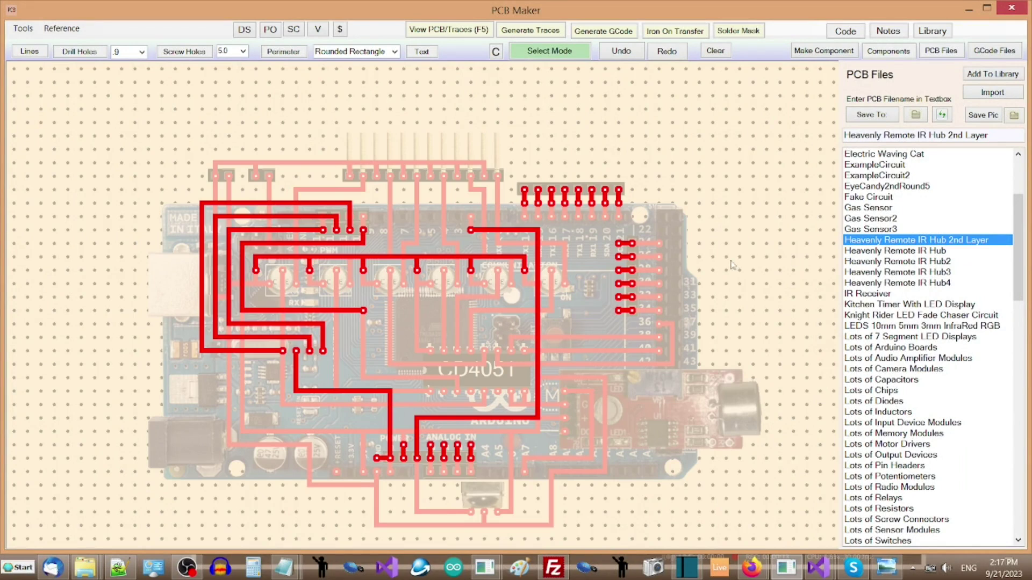
{"action": "left_click", "coordinate": [30, 51]}
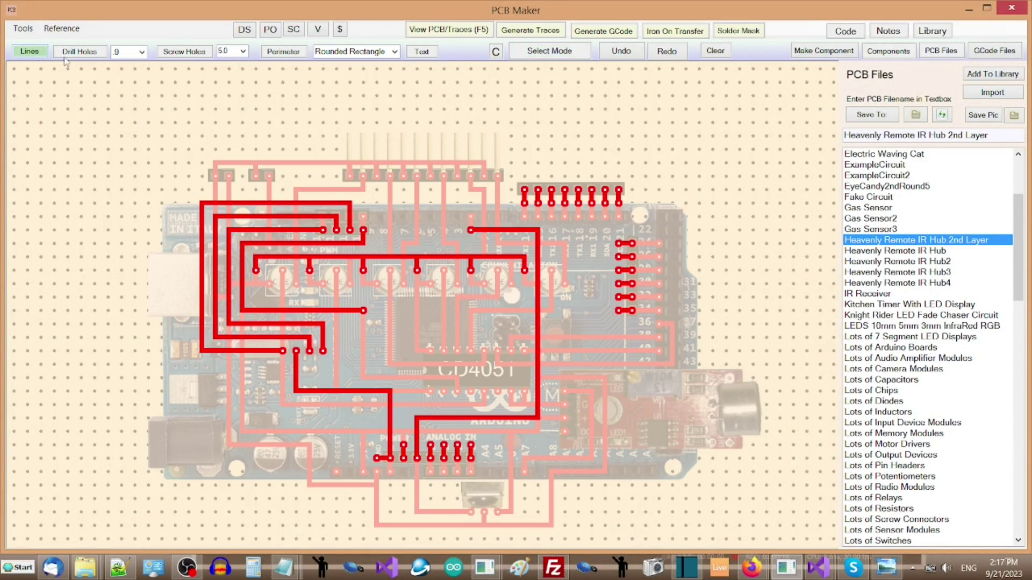
{"action": "left_click", "coordinate": [635, 247]}
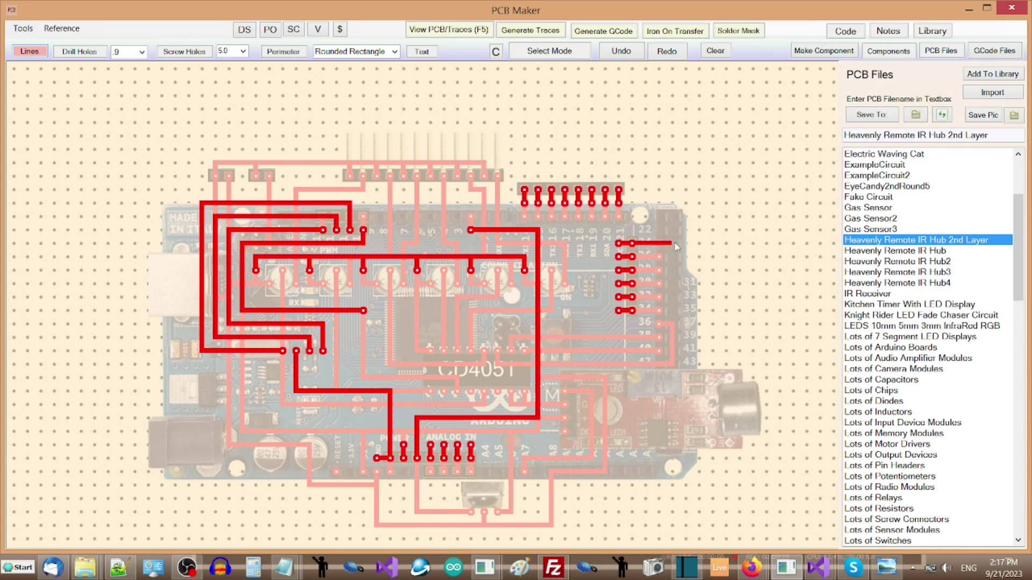
{"action": "left_click", "coordinate": [672, 244]}
Step: Draw three more short traces running right from the next three header pads
{"action": "left_click", "coordinate": [632, 257]}
{"action": "left_click", "coordinate": [672, 257]}
{"action": "left_click", "coordinate": [633, 271]}
{"action": "left_click", "coordinate": [672, 270]}
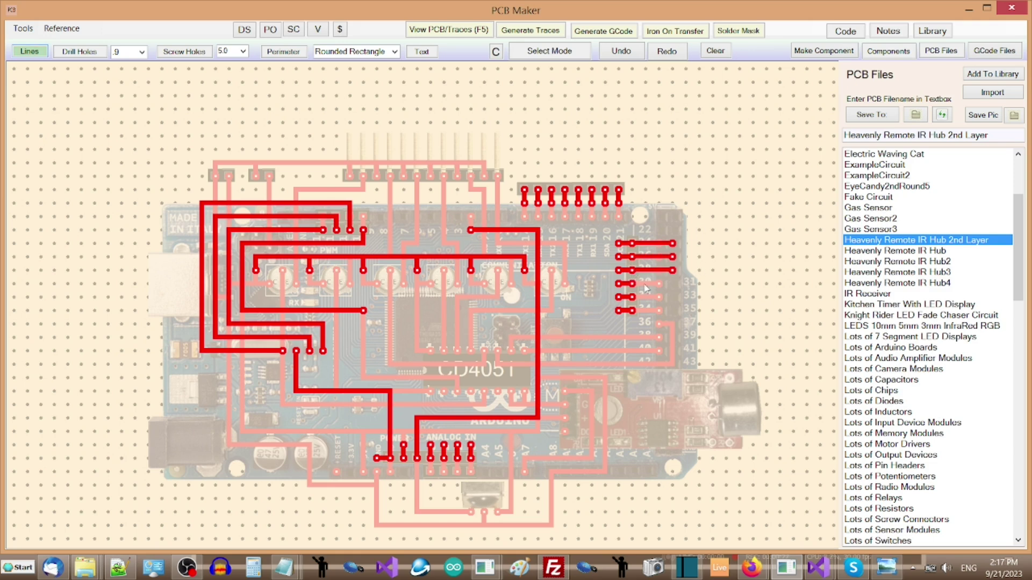
{"action": "left_click", "coordinate": [632, 283]}
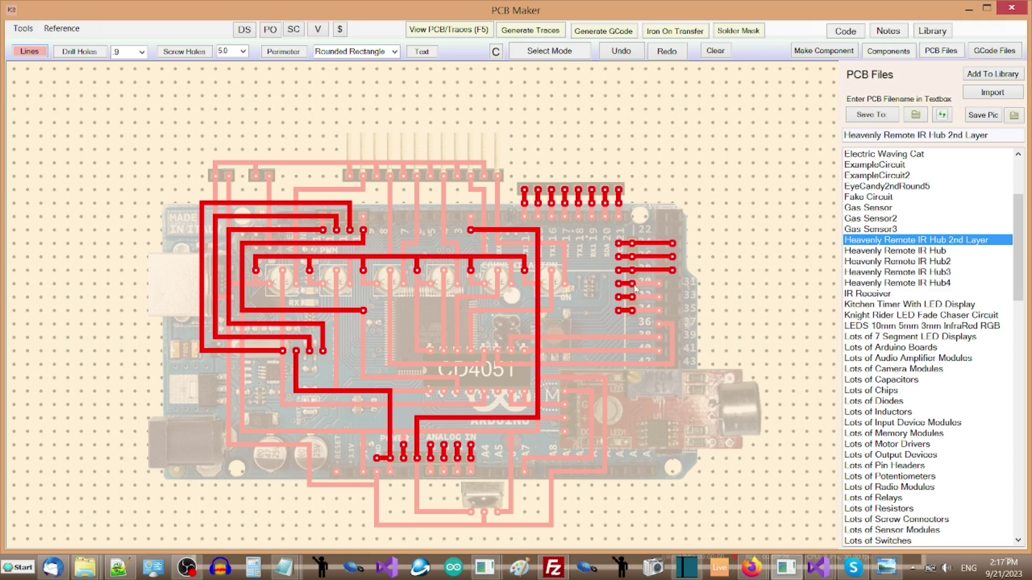
{"action": "left_click", "coordinate": [672, 283]}
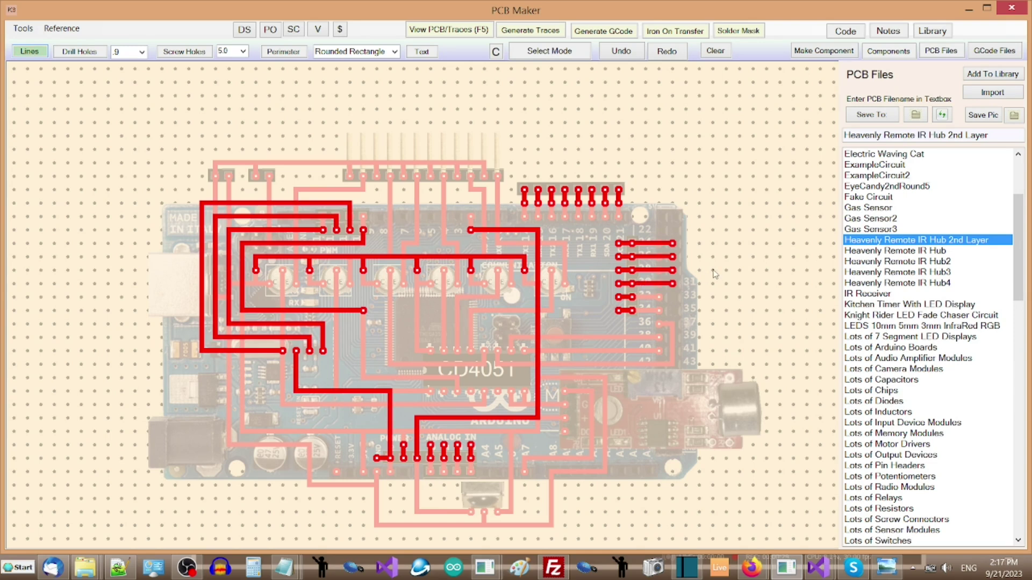
Step: Generate the trace outlines and select the BC546 transistor on the ExampleCircuit board
{"action": "left_click", "coordinate": [533, 31]}
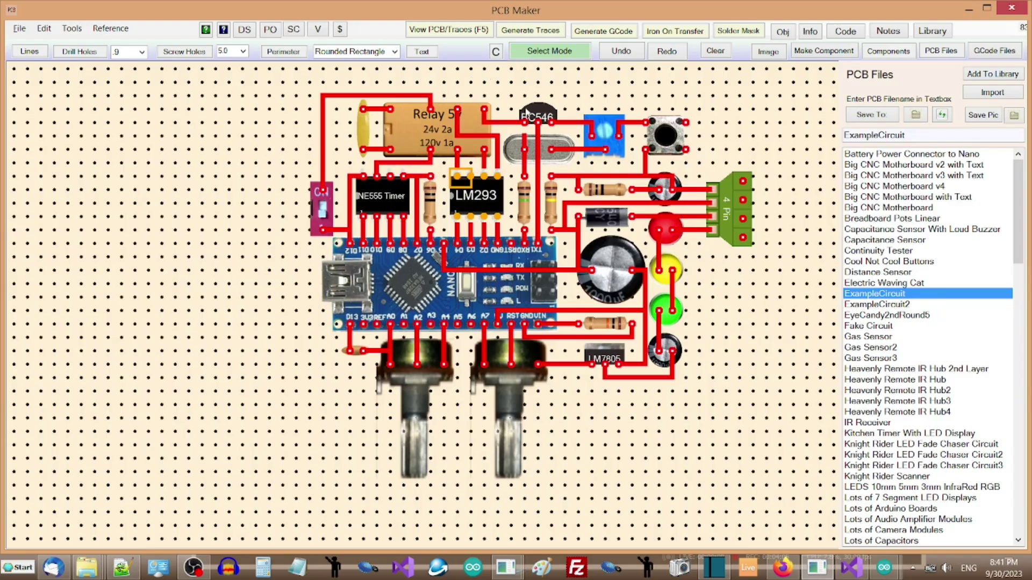
{"action": "left_click", "coordinate": [526, 114]}
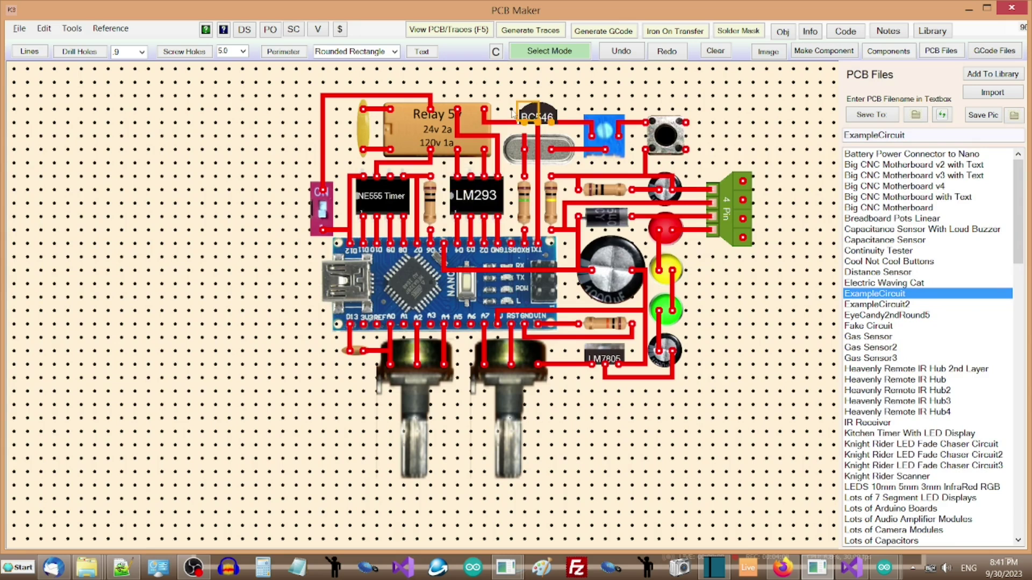
Step: Look up the BC546 transistor pinout online and enlarge the first pinout diagram
{"action": "left_click", "coordinate": [272, 29]}
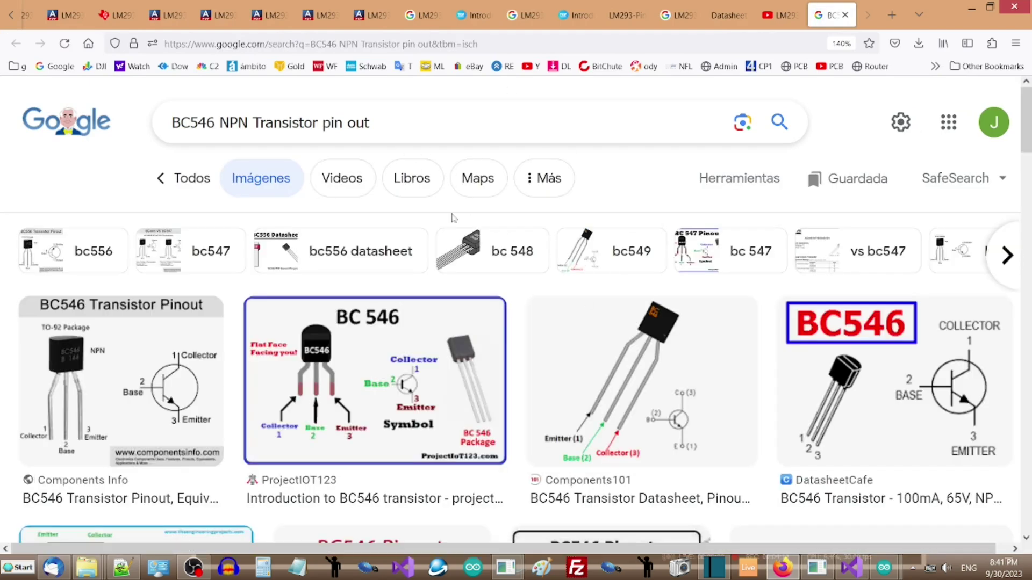
{"action": "left_click", "coordinate": [138, 330]}
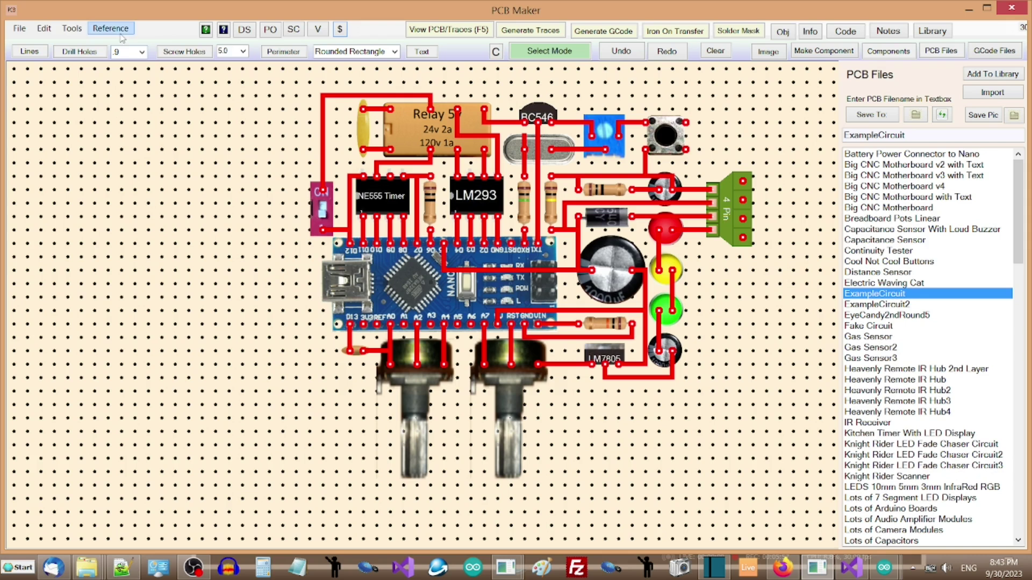
{"action": "left_click", "coordinate": [112, 28]}
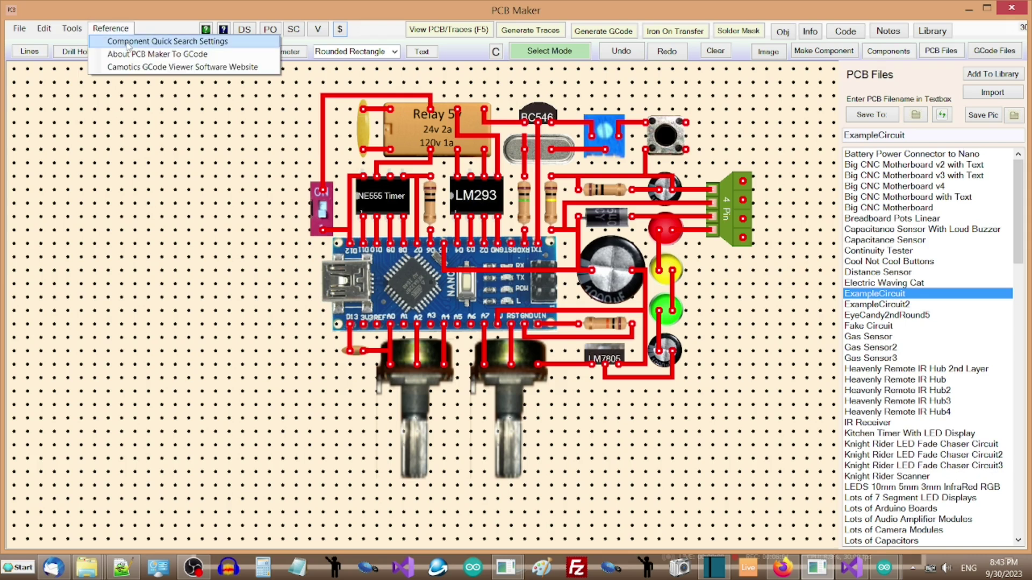
Step: Review the COMPONENT_NAME placeholder in the Component Quick Search Settings links, then close them
{"action": "left_click", "coordinate": [128, 43]}
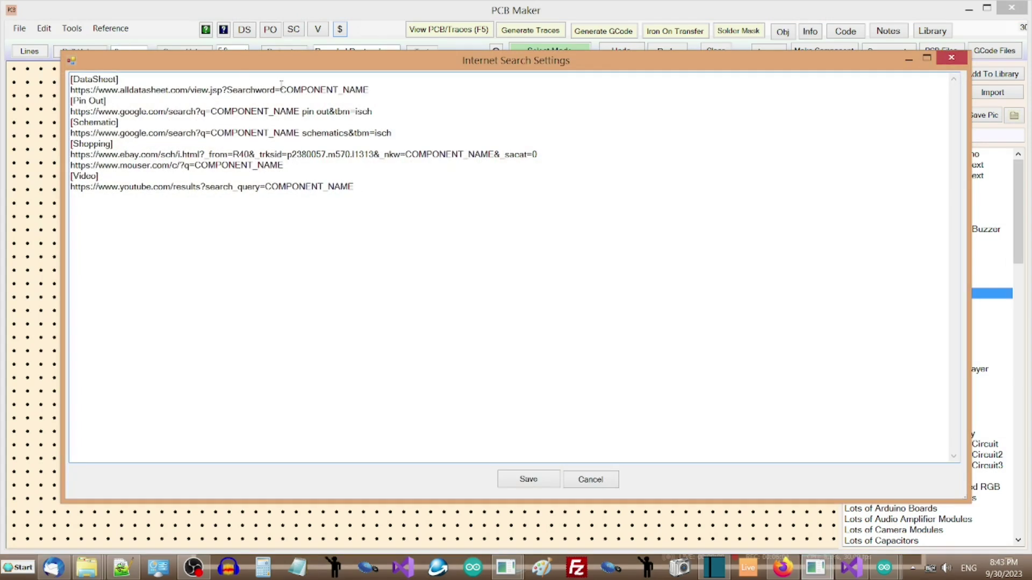
{"action": "left_click_drag", "start_coordinate": [280, 89], "coordinate": [371, 90]}
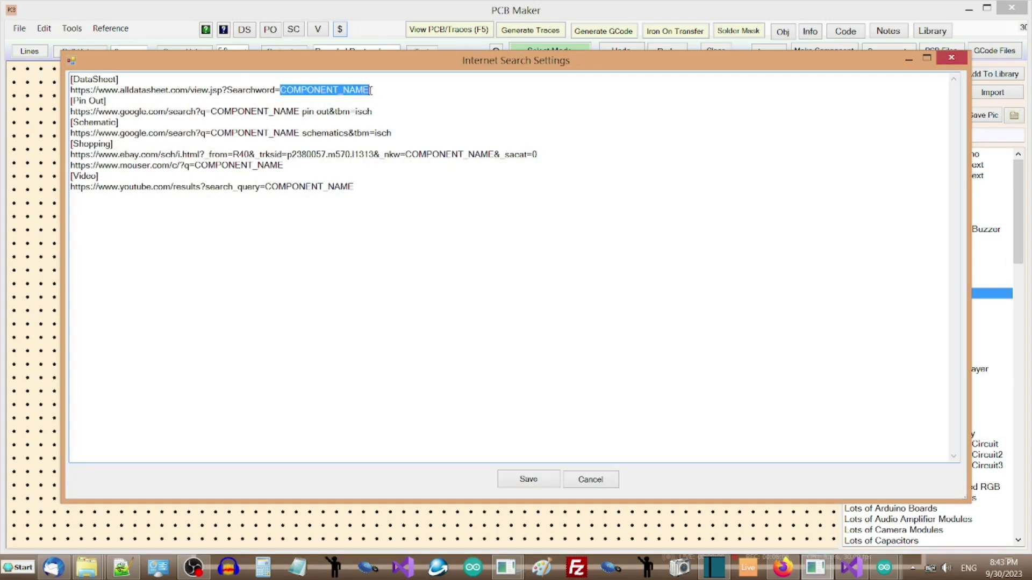
{"action": "left_click", "coordinate": [365, 106]}
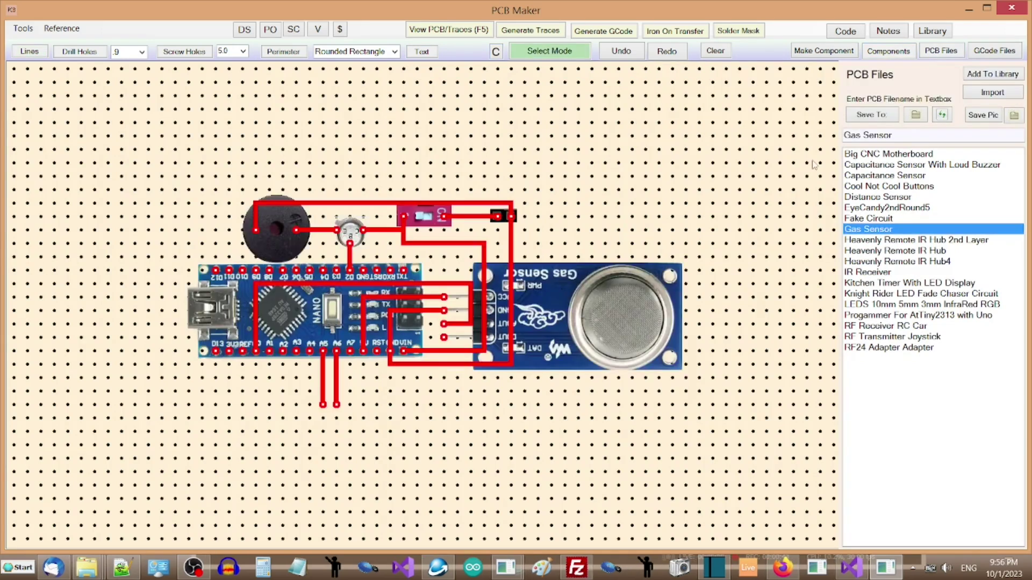
Step: Revert to the previous backup, then save and revert twice more, leaving an empty board
{"action": "left_click", "coordinate": [24, 28]}
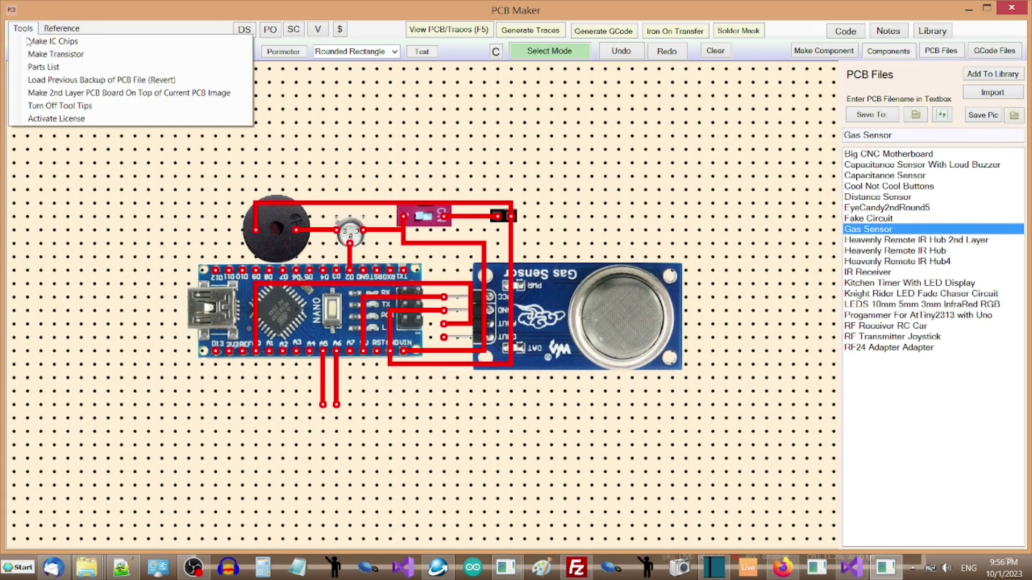
{"action": "left_click", "coordinate": [49, 81]}
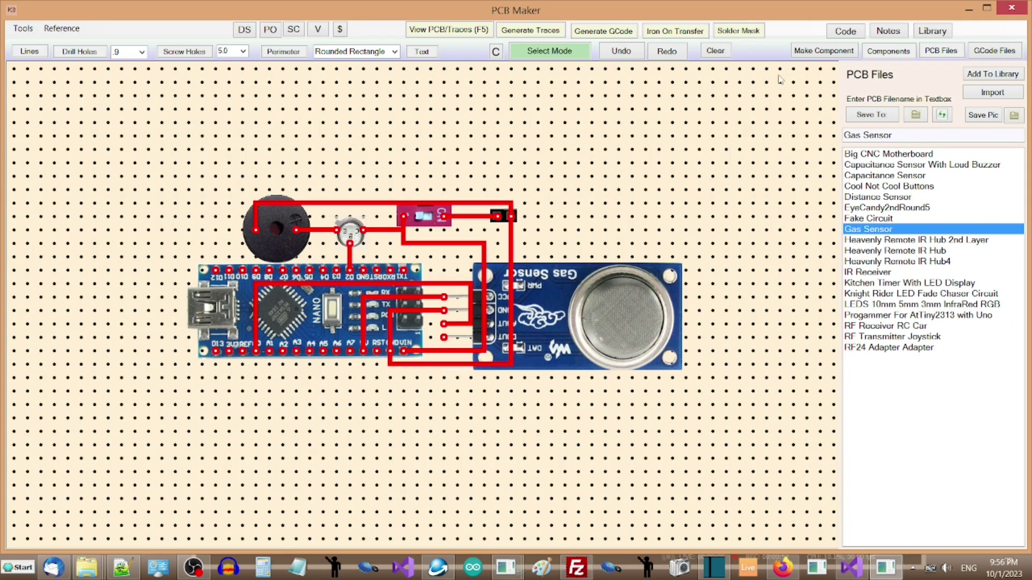
{"action": "left_click", "coordinate": [885, 120]}
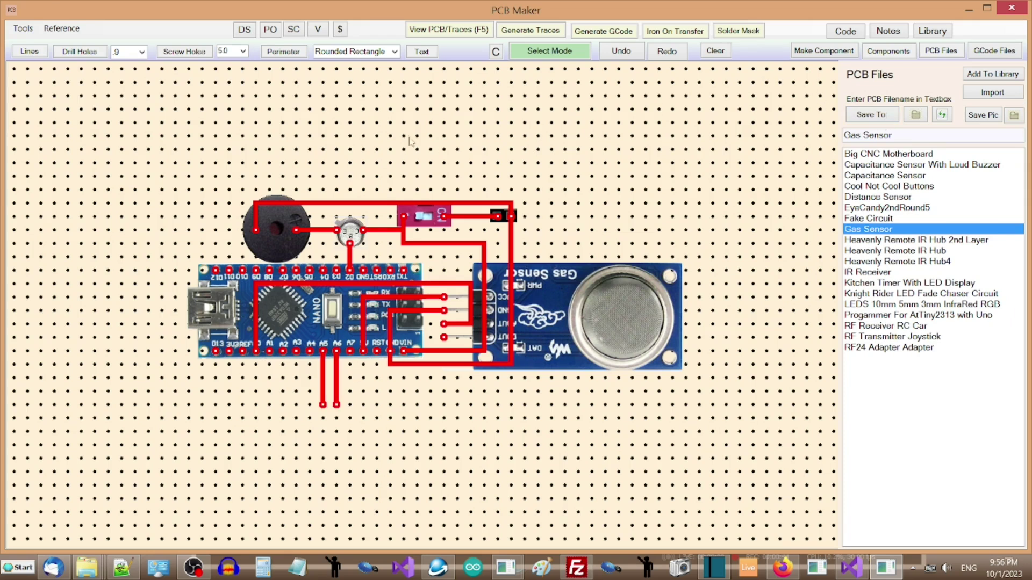
{"action": "left_click", "coordinate": [23, 28]}
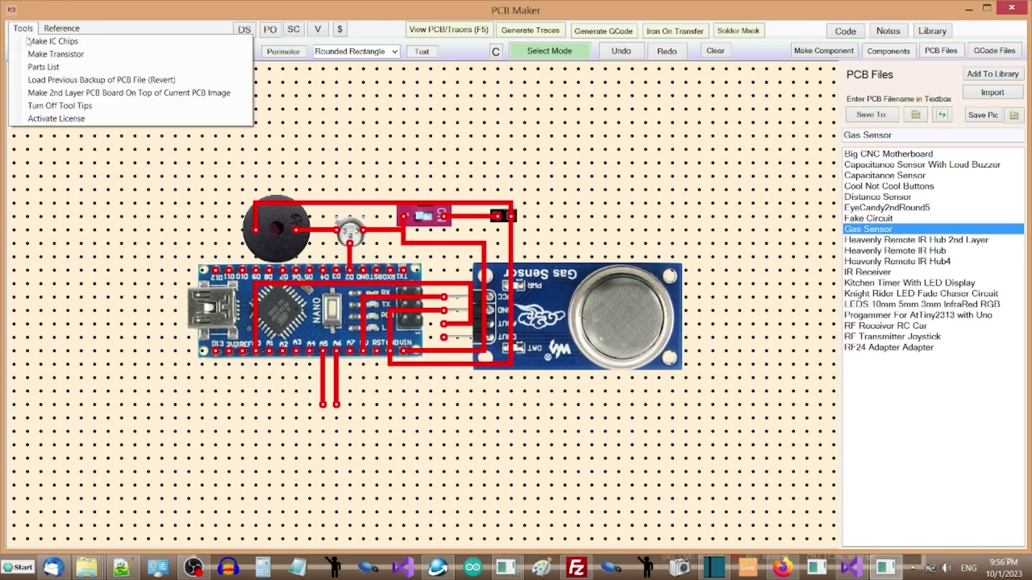
{"action": "left_click", "coordinate": [49, 80]}
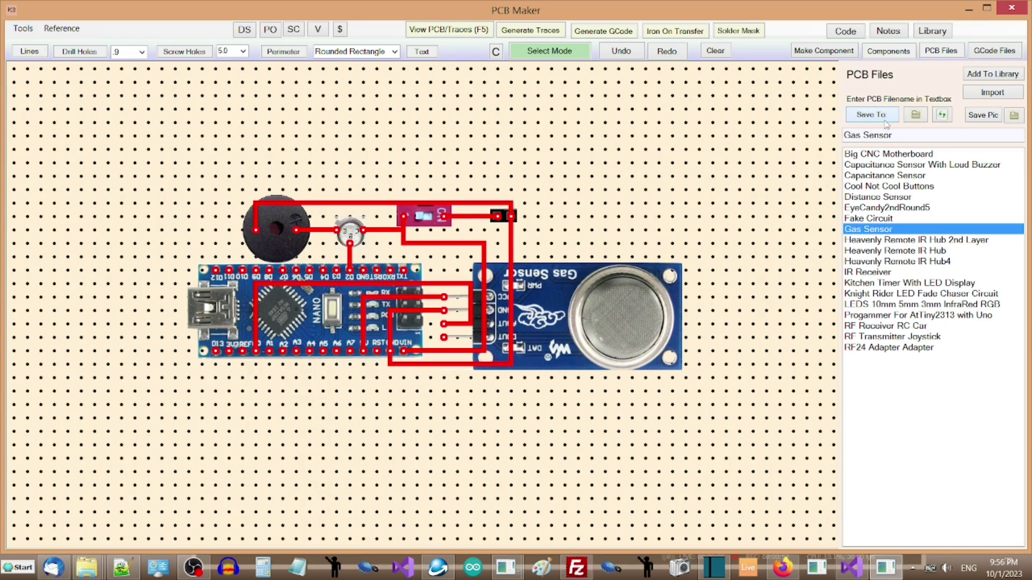
{"action": "left_click", "coordinate": [870, 115]}
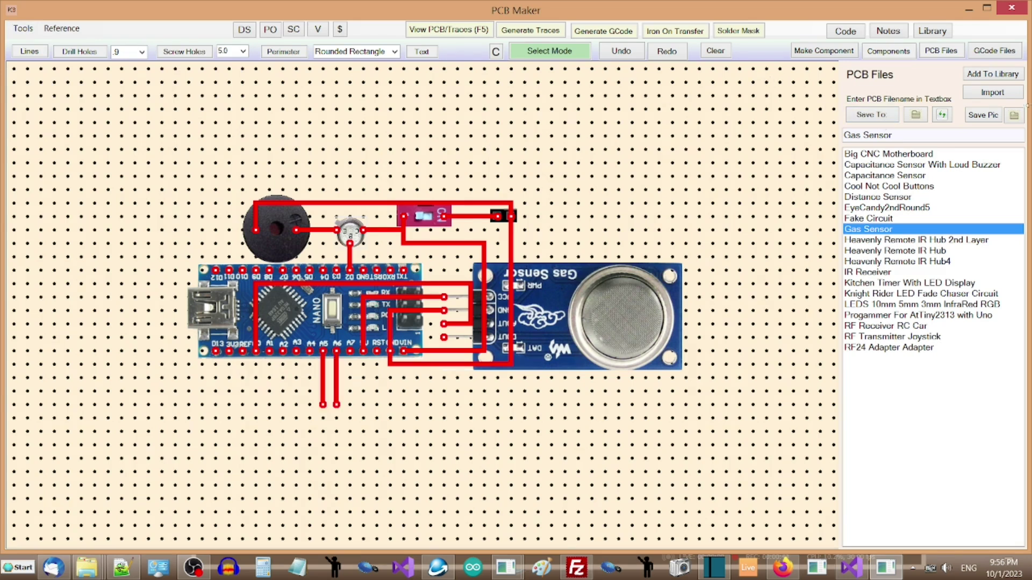
{"action": "left_click", "coordinate": [29, 30]}
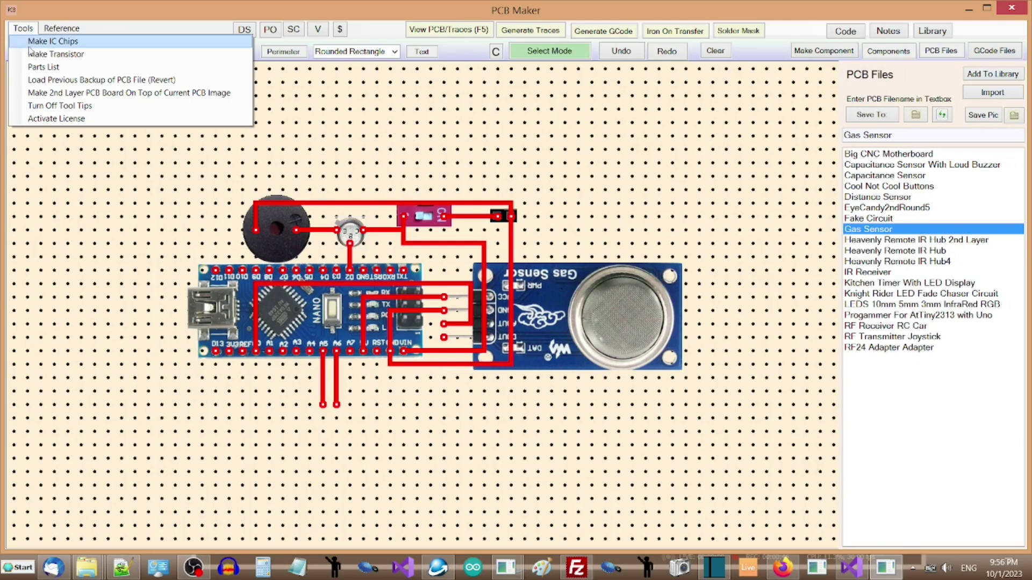
{"action": "left_click", "coordinate": [49, 82]}
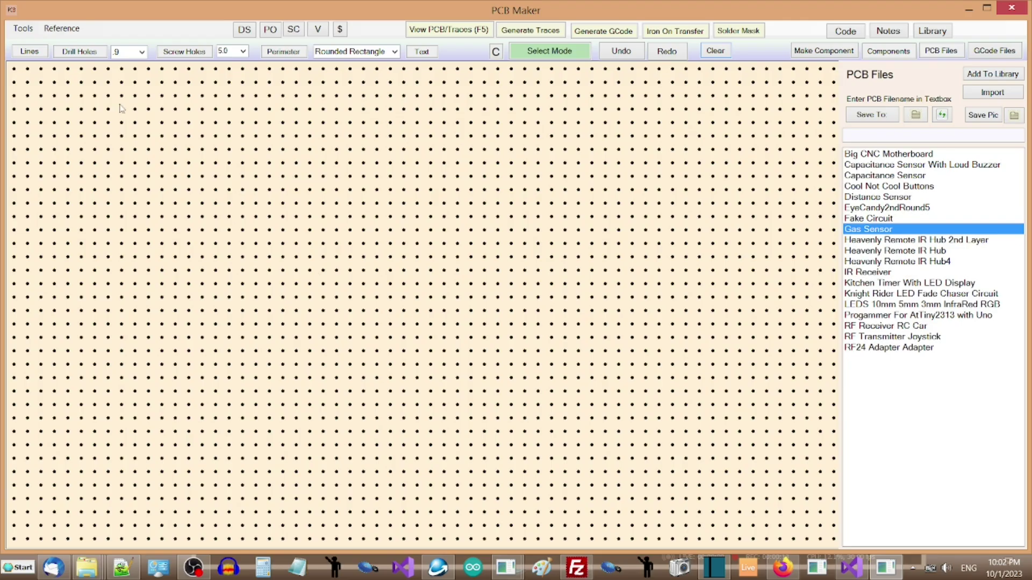
Step: Create a 2N2222 transistor part with the Low Power/NPN component type
{"action": "left_click", "coordinate": [21, 31]}
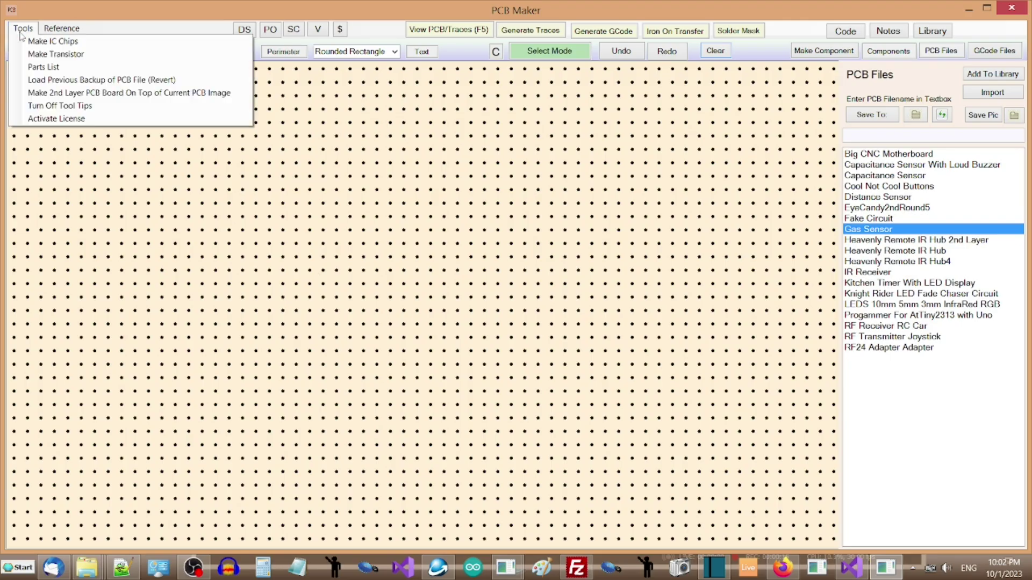
{"action": "left_click", "coordinate": [38, 58]}
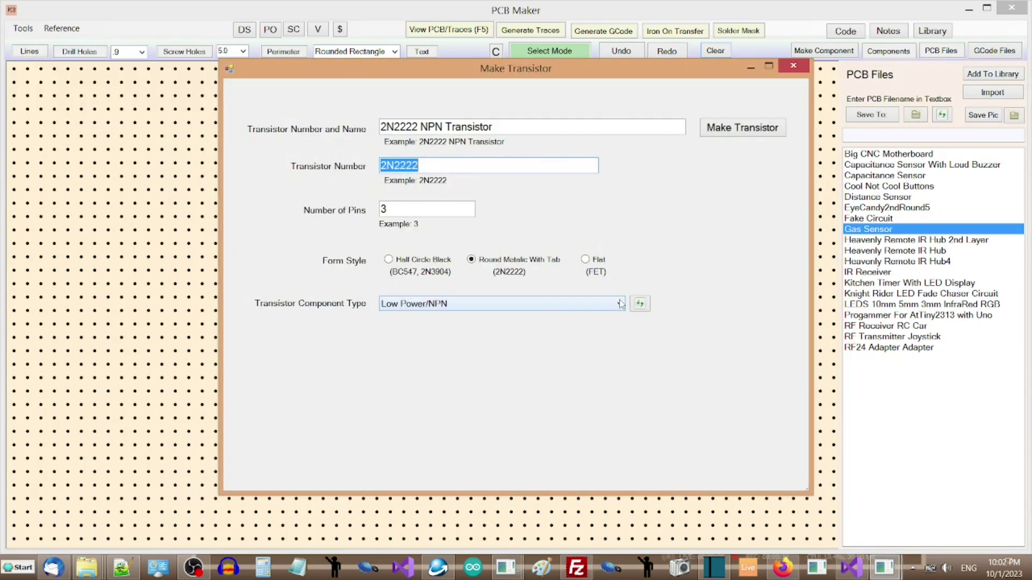
{"action": "left_click", "coordinate": [499, 304]}
{"action": "left_click", "coordinate": [414, 403]}
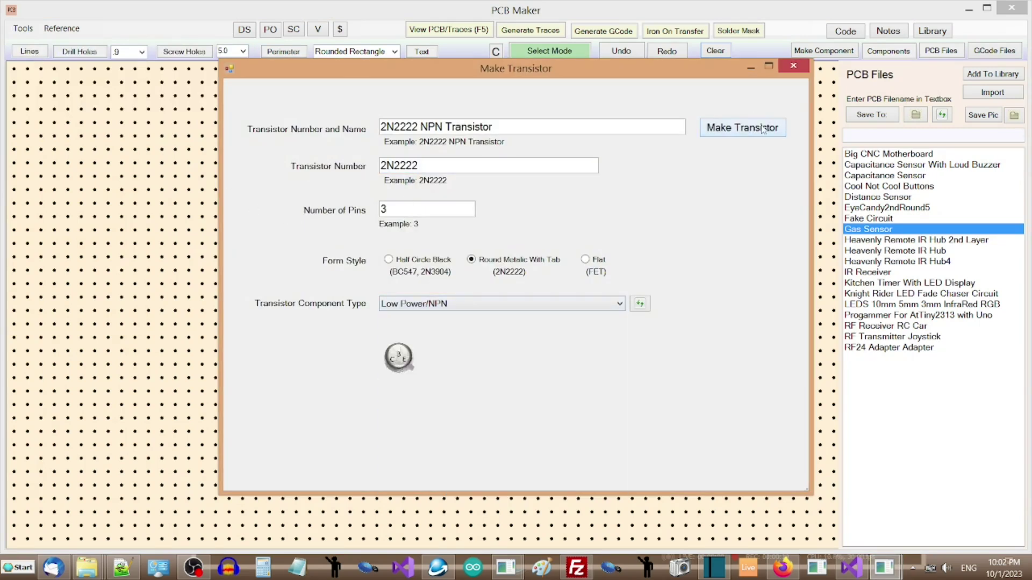
{"action": "left_click", "coordinate": [763, 129]}
{"action": "left_click", "coordinate": [26, 31]}
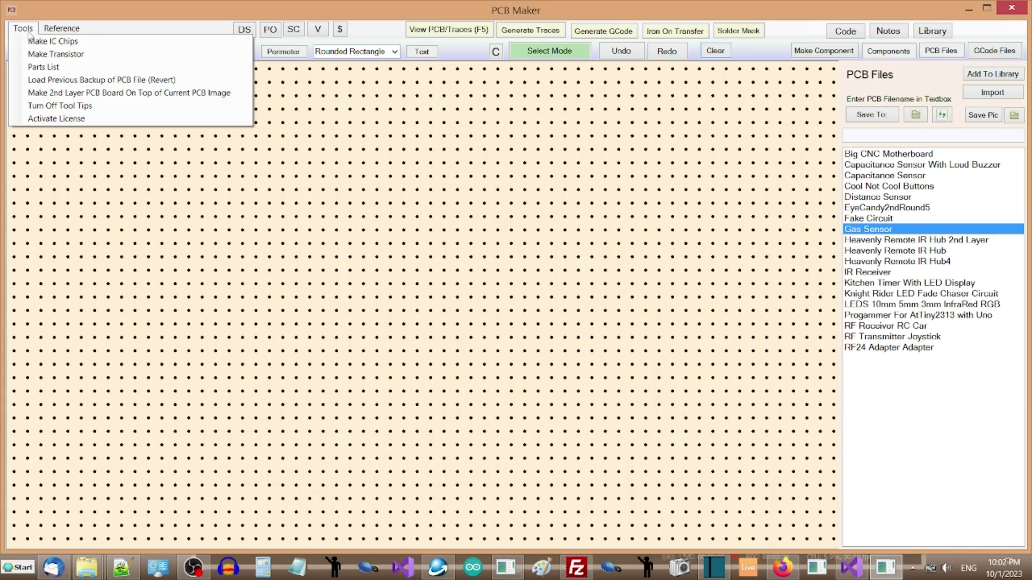
Step: Create the Lm324 Op Amp chip part and review the loaded board's parts list
{"action": "left_click", "coordinate": [79, 43]}
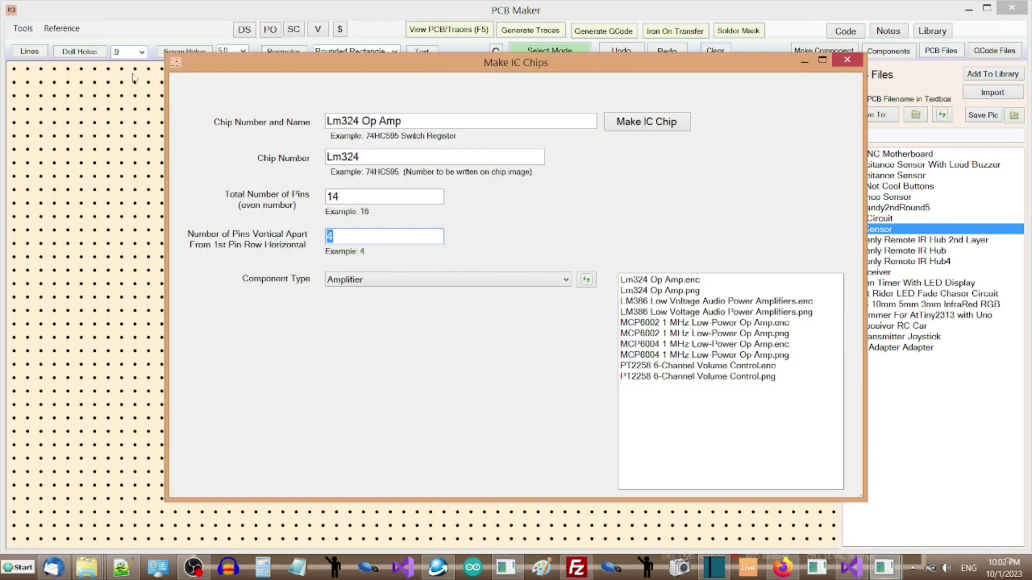
{"action": "left_click", "coordinate": [652, 123]}
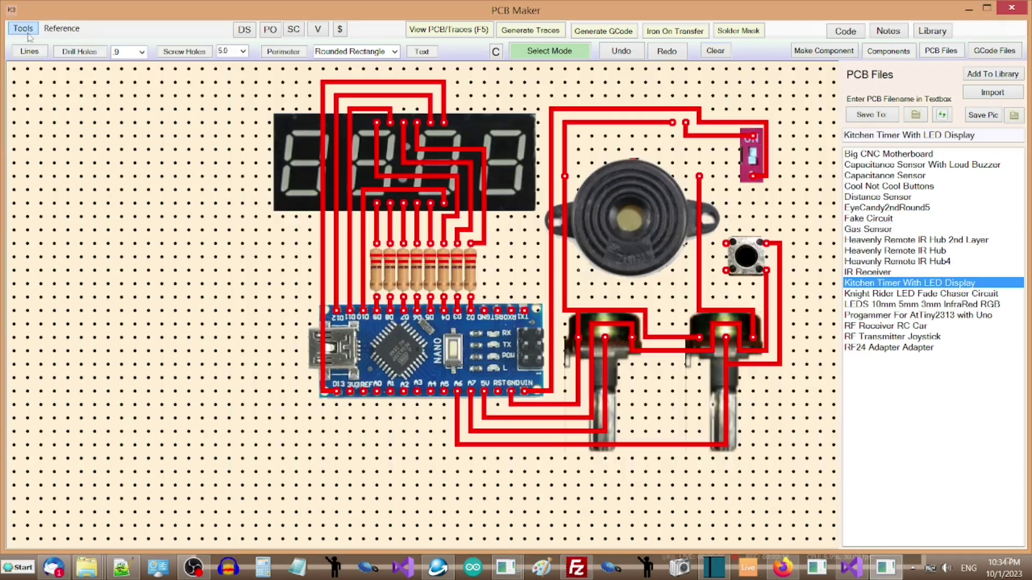
{"action": "left_click", "coordinate": [27, 30]}
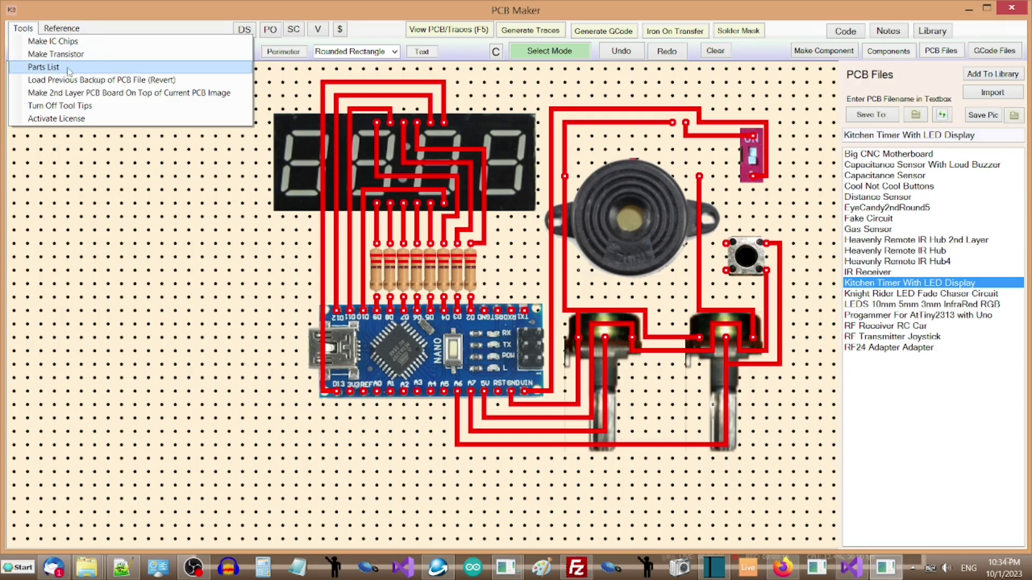
{"action": "left_click", "coordinate": [48, 67]}
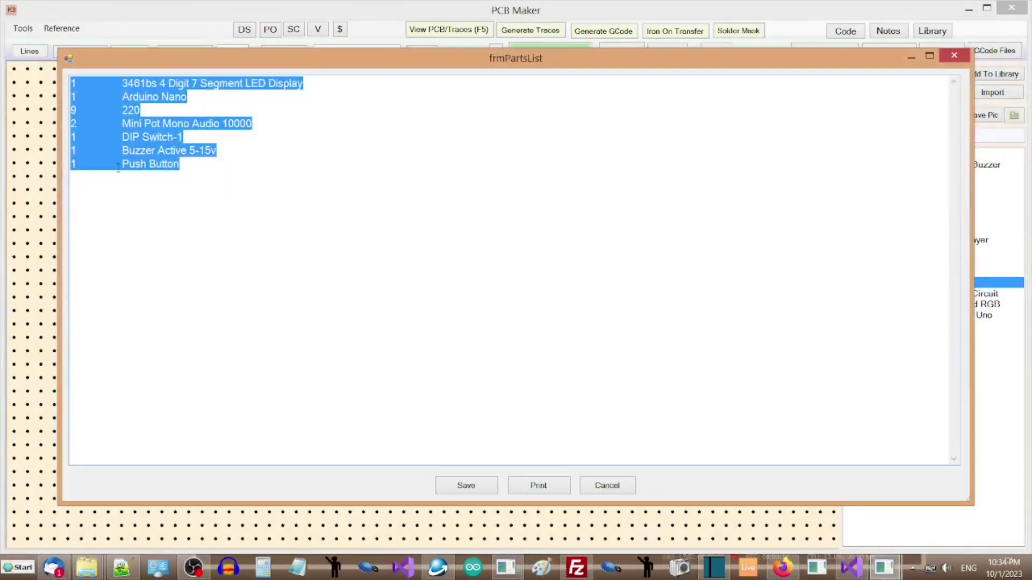
{"action": "left_click", "coordinate": [158, 241]}
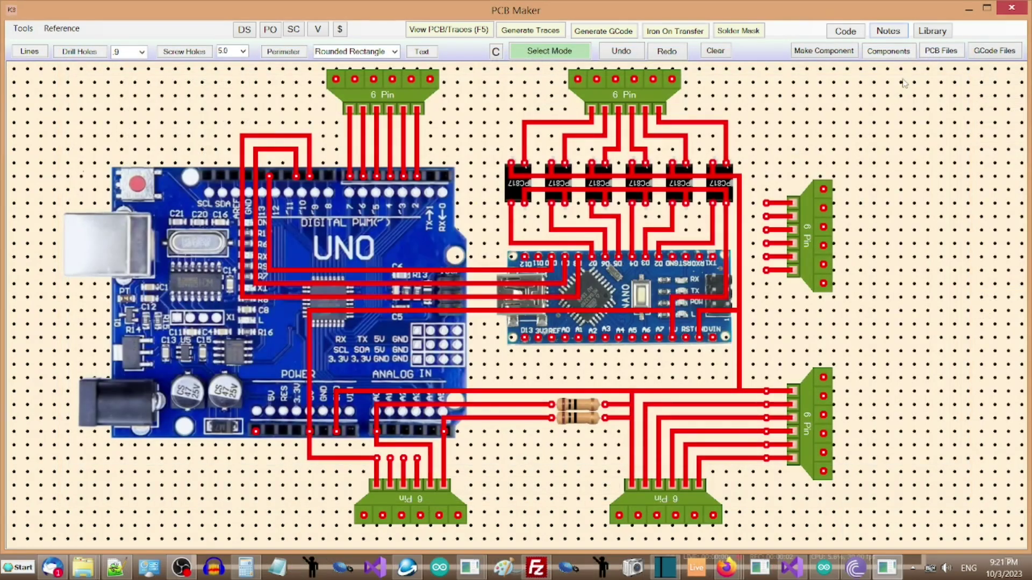
Step: Read the project notes, then view the Arduino code and open it in Arduino IDE
{"action": "left_click", "coordinate": [892, 34]}
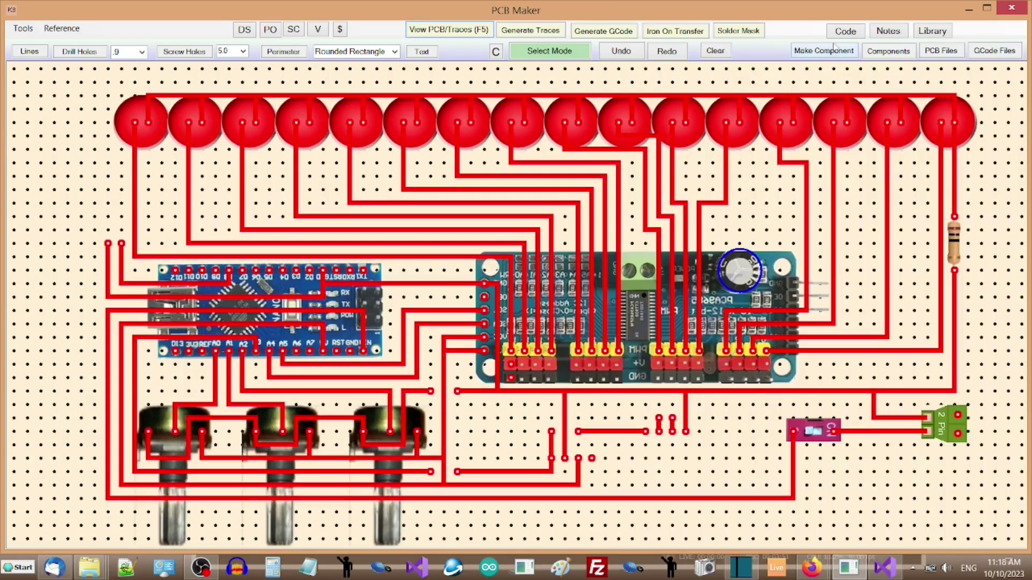
{"action": "left_click", "coordinate": [846, 33]}
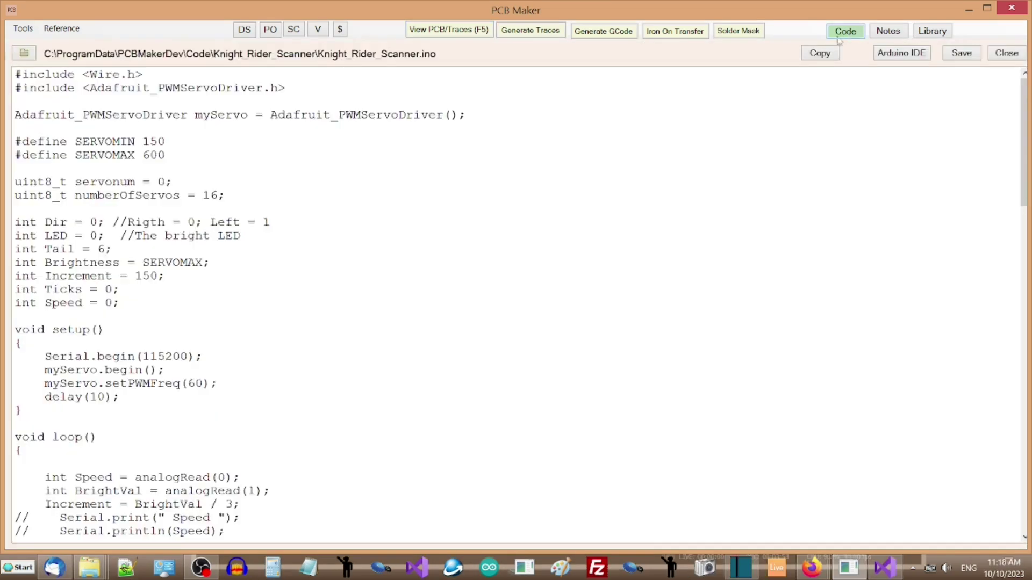
{"action": "left_click", "coordinate": [912, 54]}
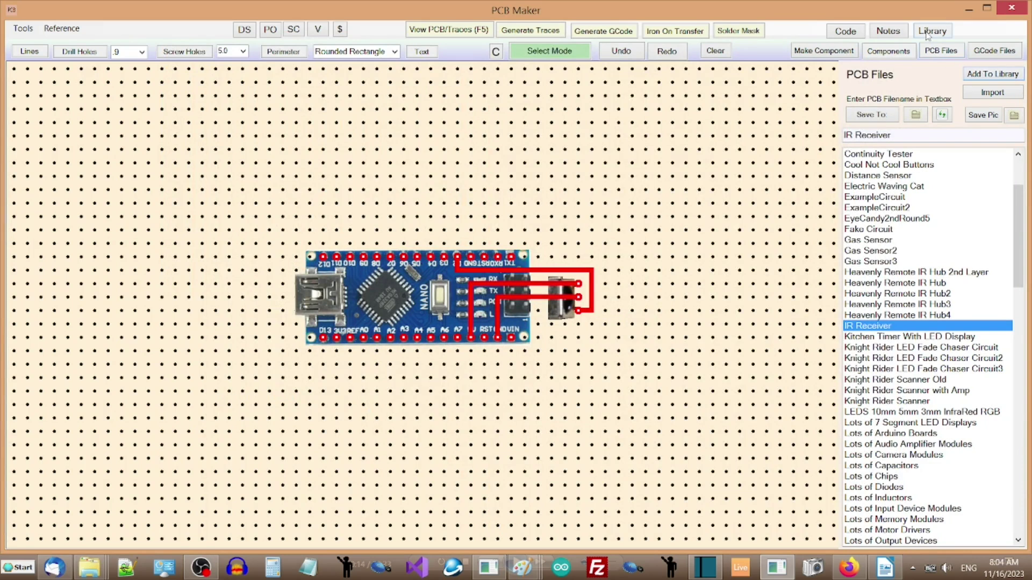
Step: Load the IR Receiver library project and view its iron-on transfer print
{"action": "left_click", "coordinate": [927, 34]}
{"action": "left_click", "coordinate": [892, 107]}
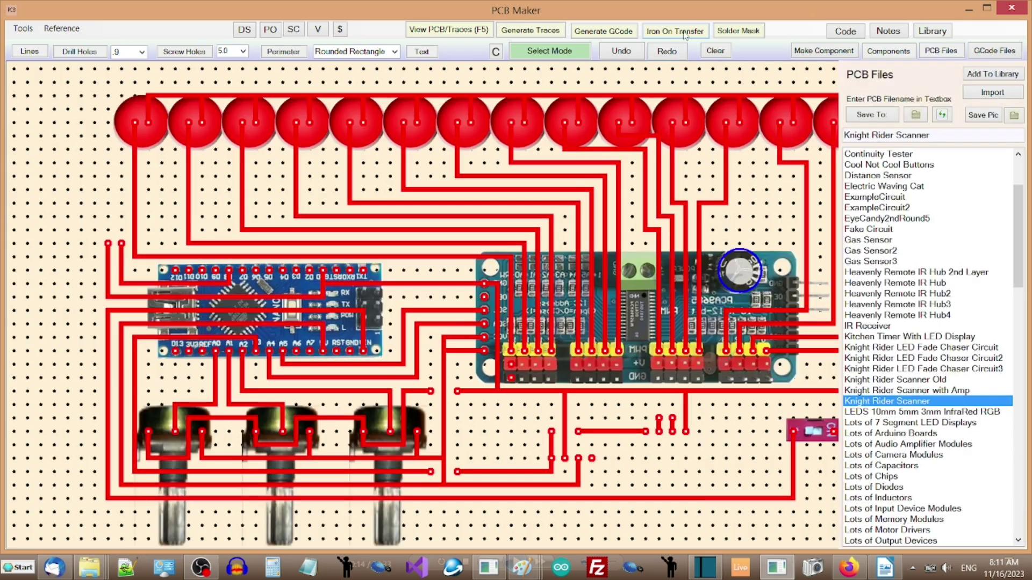
{"action": "left_click", "coordinate": [684, 32]}
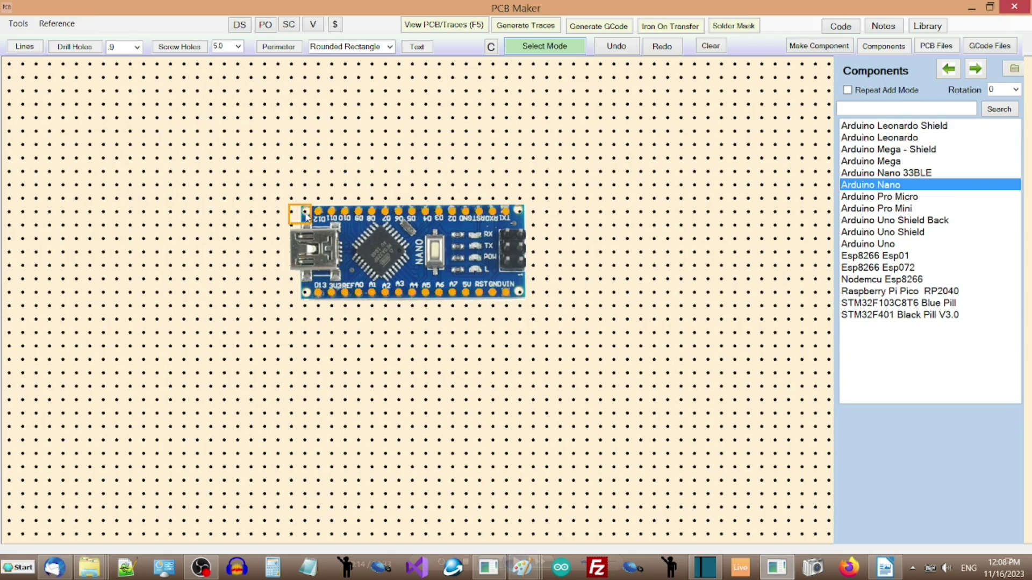
Step: Move the Nano right and down, then trace D8 to the resistor, resistor to LED, and LED back to the Nano
{"action": "left_click_drag", "start_coordinate": [305, 215], "coordinate": [399, 256]}
{"action": "left_click", "coordinate": [296, 172]}
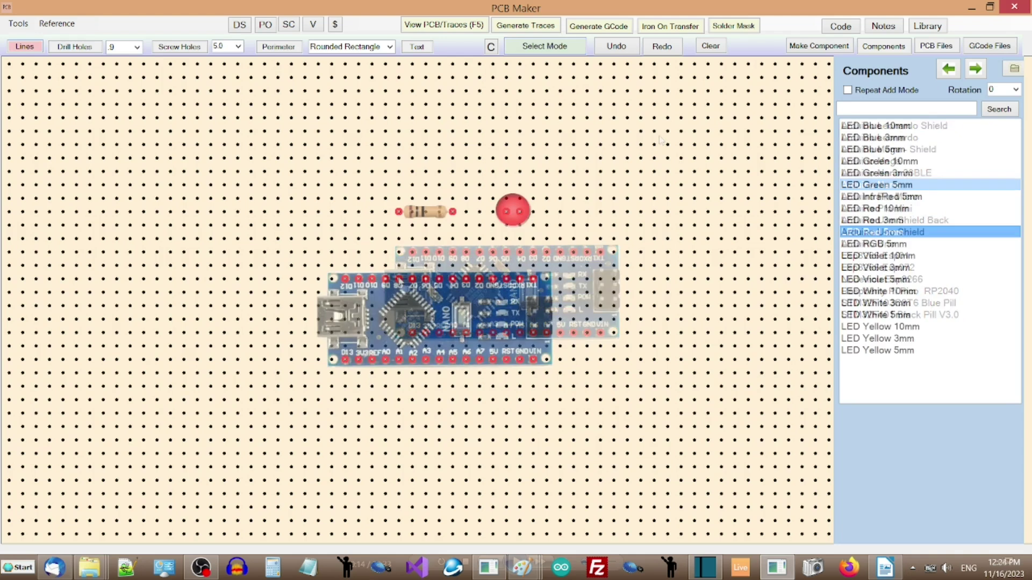
{"action": "left_click", "coordinate": [398, 212]}
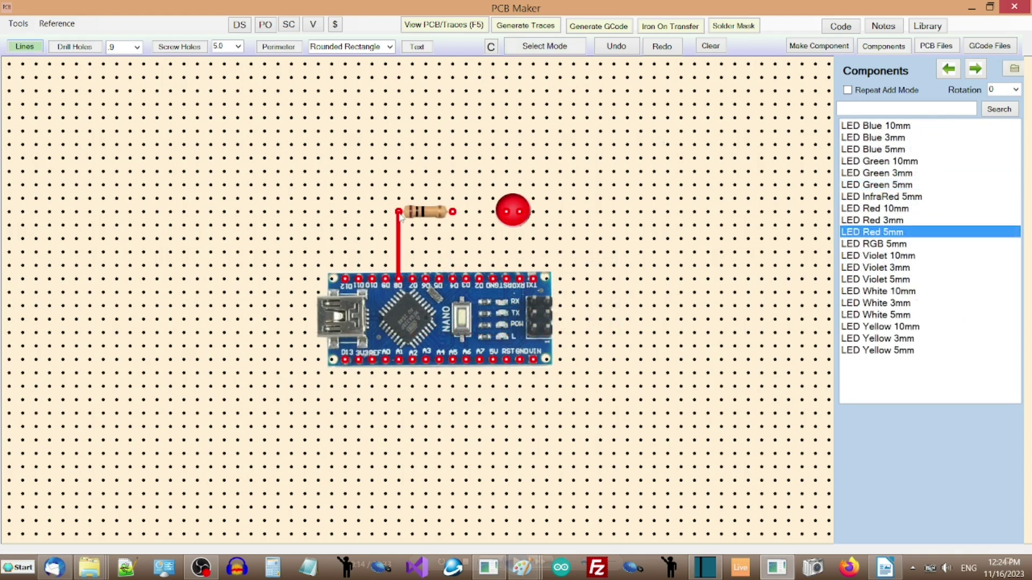
{"action": "left_click", "coordinate": [452, 212]}
{"action": "left_click", "coordinate": [506, 212]}
{"action": "left_click", "coordinate": [520, 213]}
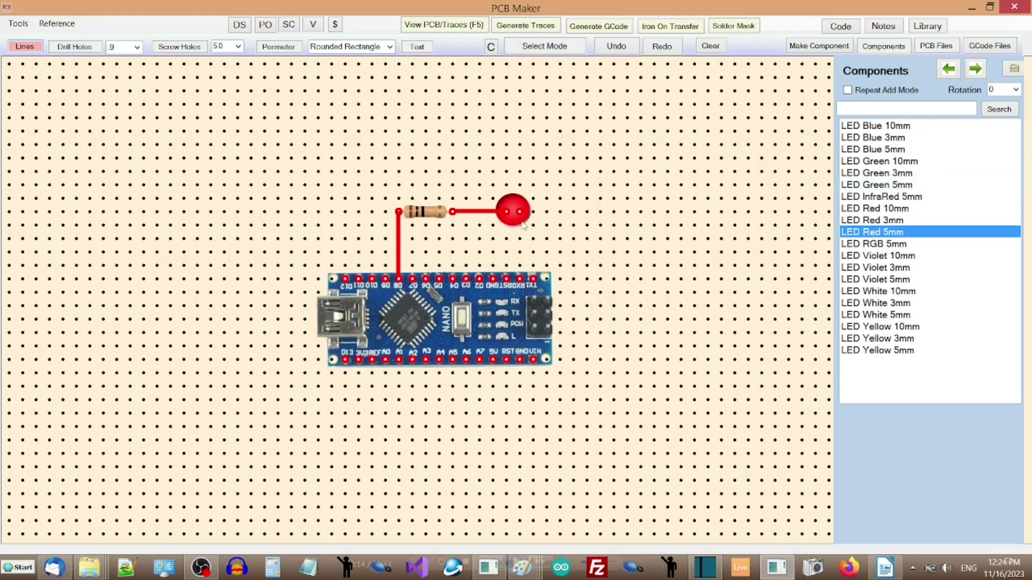
{"action": "left_click", "coordinate": [492, 237]}
{"action": "left_click", "coordinate": [492, 278]}
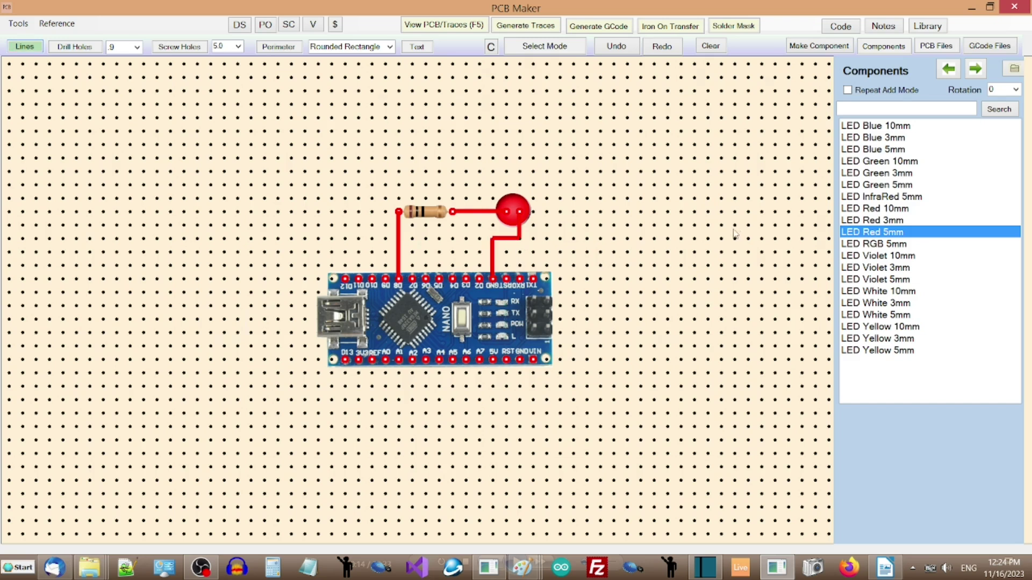
Step: Run traces from the Nano's 5V and GND pins down below the board
{"action": "left_click", "coordinate": [492, 361]}
{"action": "left_click", "coordinate": [493, 414]}
{"action": "left_click", "coordinate": [519, 361]}
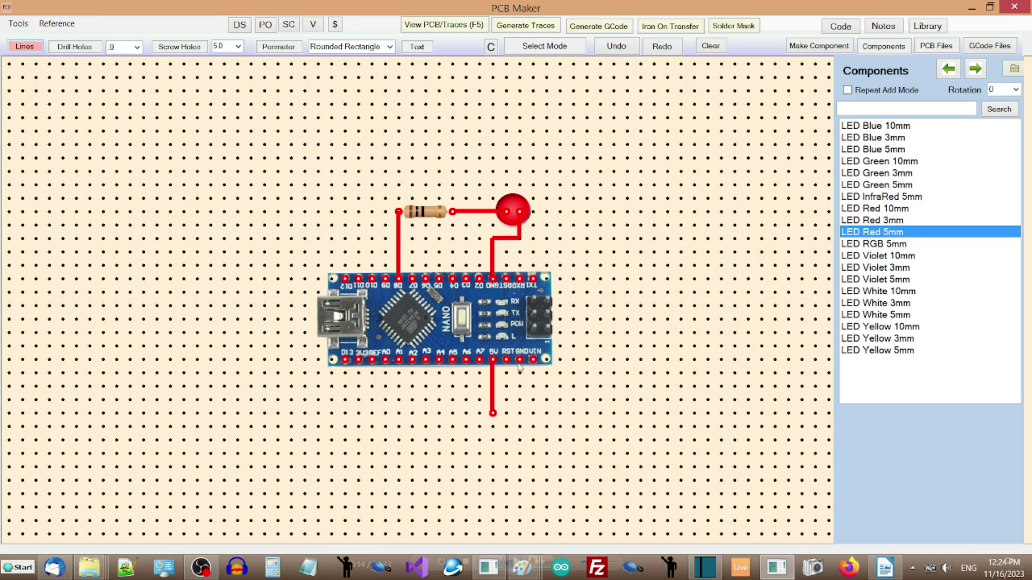
{"action": "left_click", "coordinate": [519, 412]}
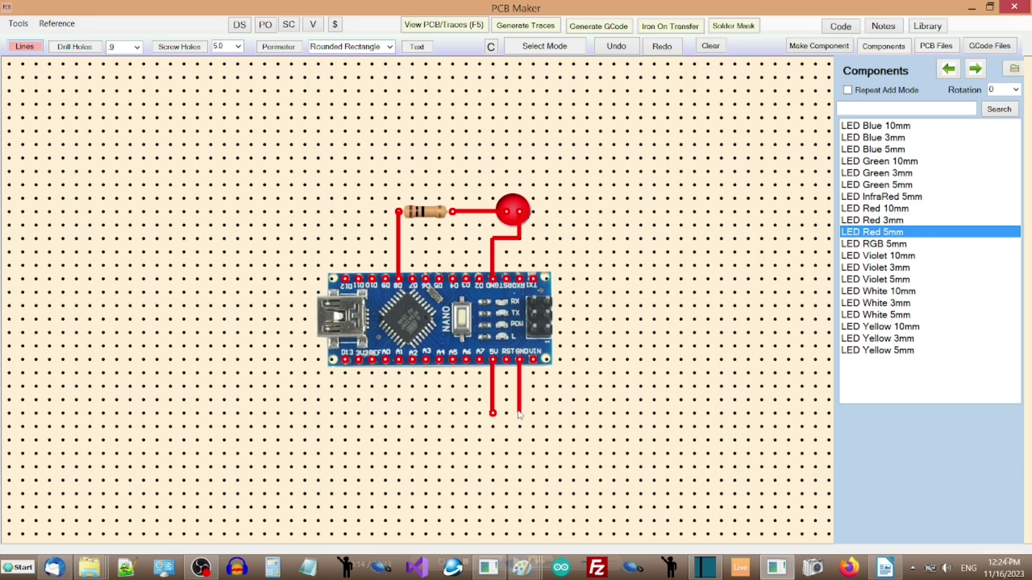
{"action": "right_click", "coordinate": [556, 408]}
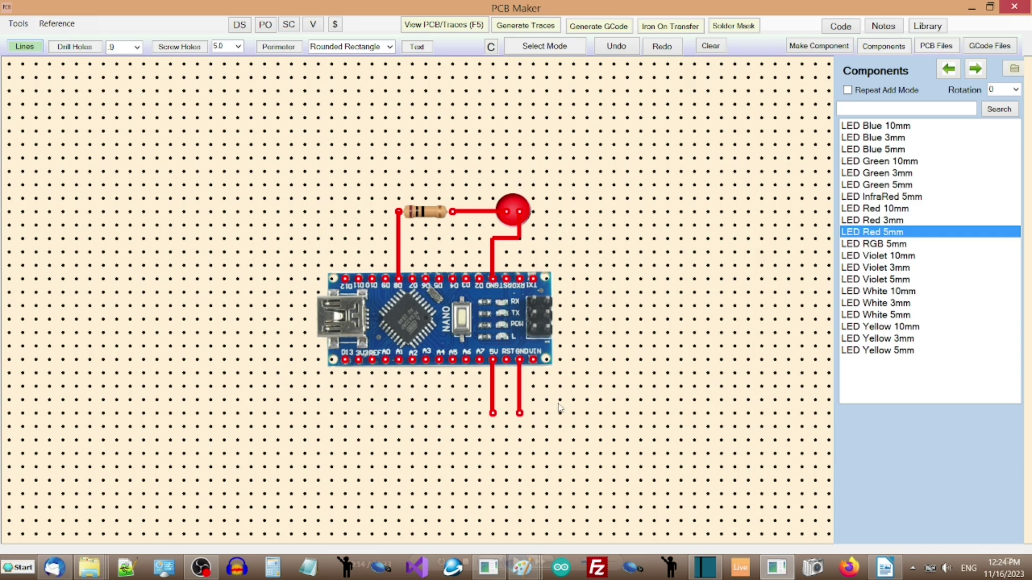
Step: Undo the extra end pad, then box-select the whole circuit and move it down and right
{"action": "left_click", "coordinate": [617, 48]}
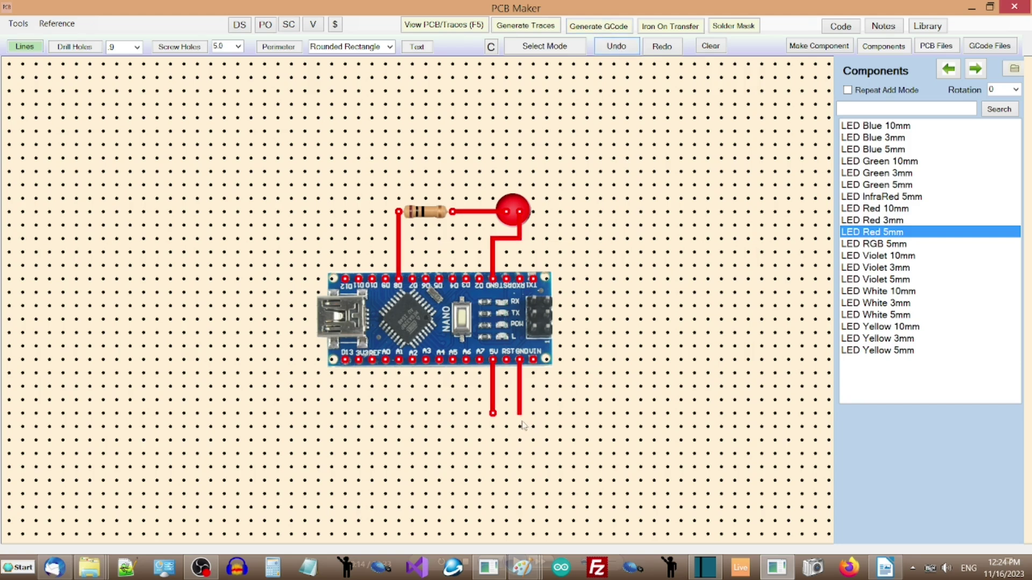
{"action": "left_click", "coordinate": [544, 46]}
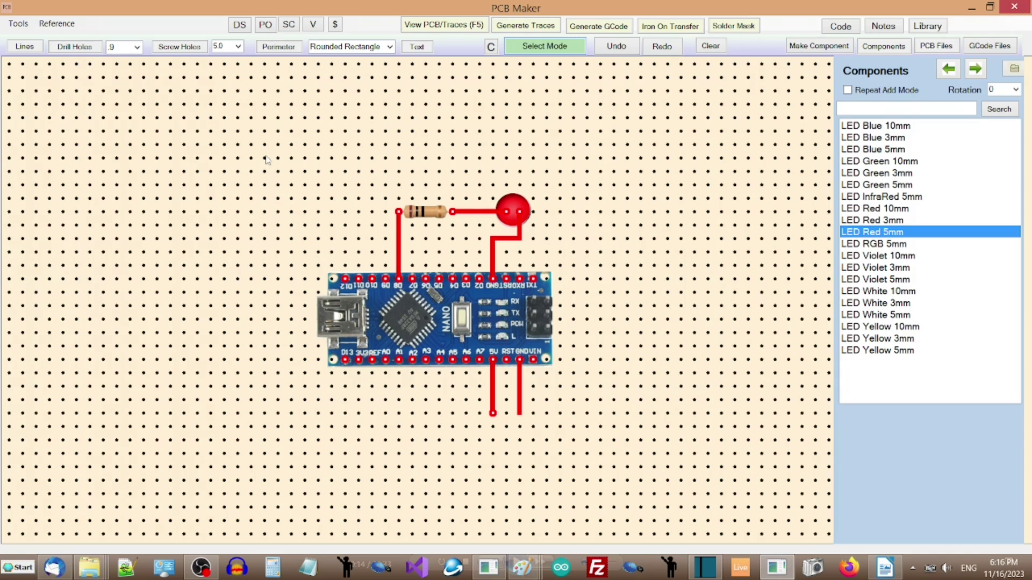
{"action": "left_click_drag", "start_coordinate": [266, 159], "coordinate": [606, 449]}
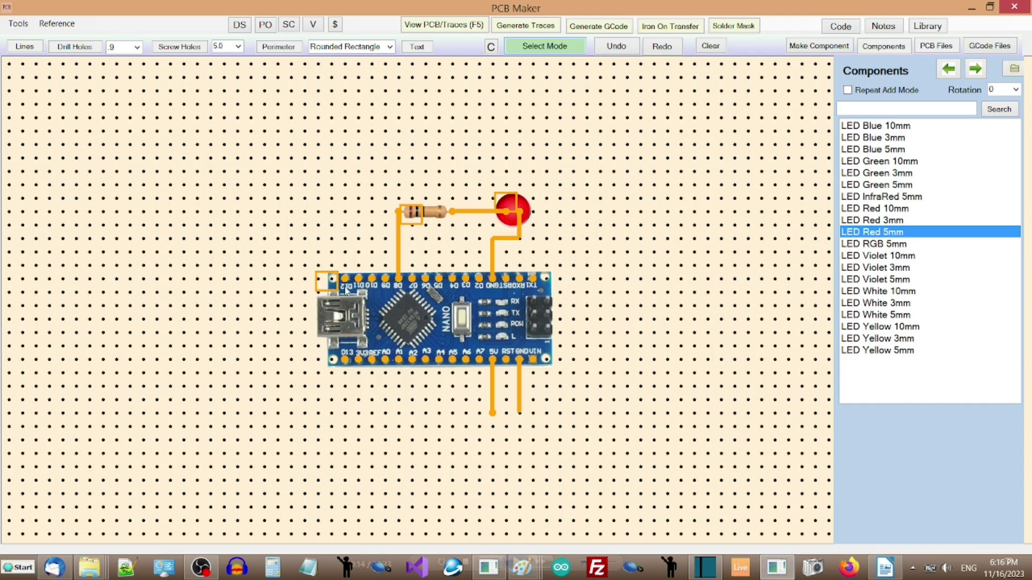
{"action": "left_click_drag", "start_coordinate": [395, 309], "coordinate": [422, 322]}
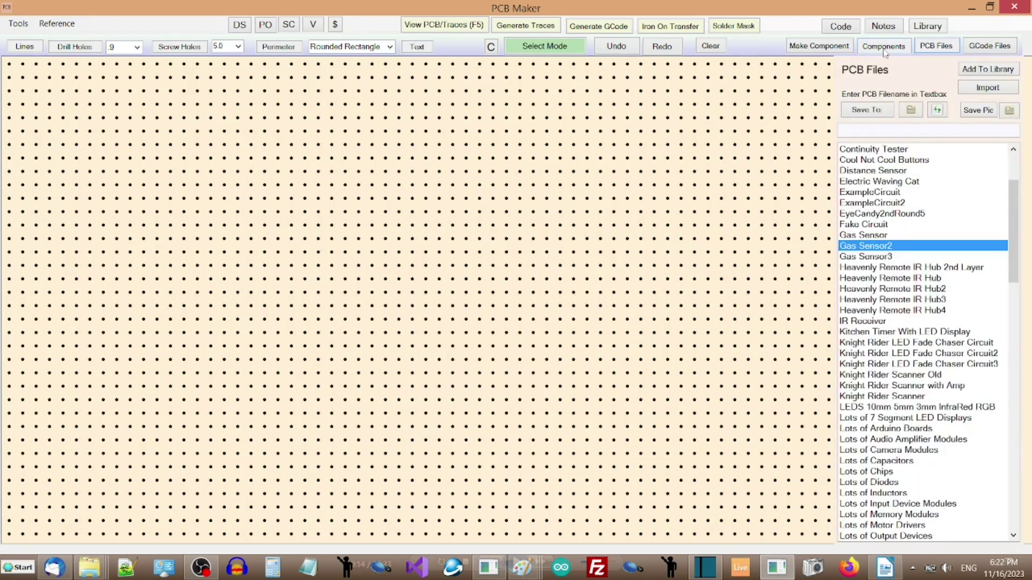
Step: Place an Arduino Nano from the Processor Board category and drag it slightly lower
{"action": "left_click", "coordinate": [884, 48]}
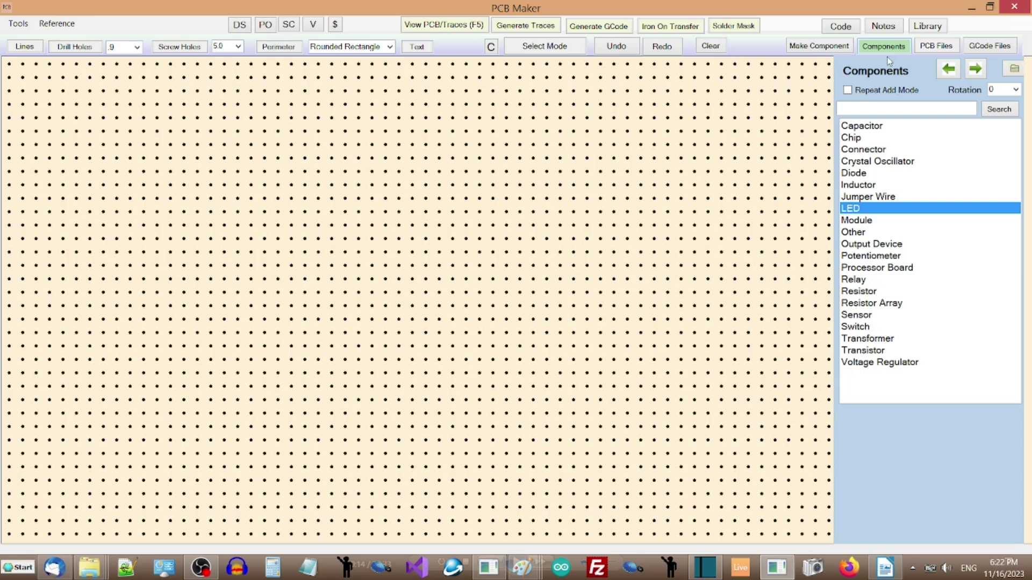
{"action": "double_click", "coordinate": [877, 270]}
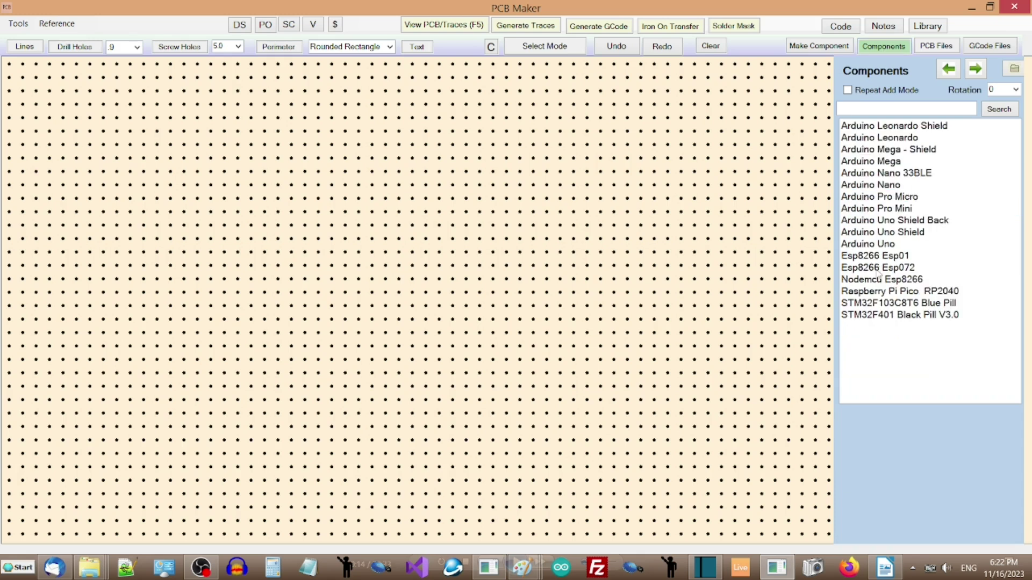
{"action": "left_click", "coordinate": [874, 187]}
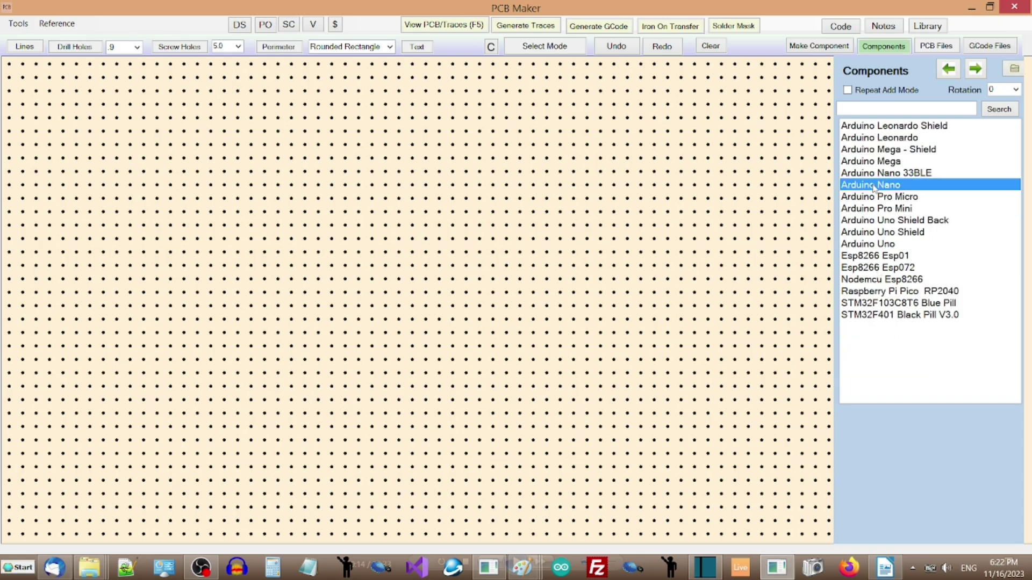
{"action": "left_click", "coordinate": [334, 231]}
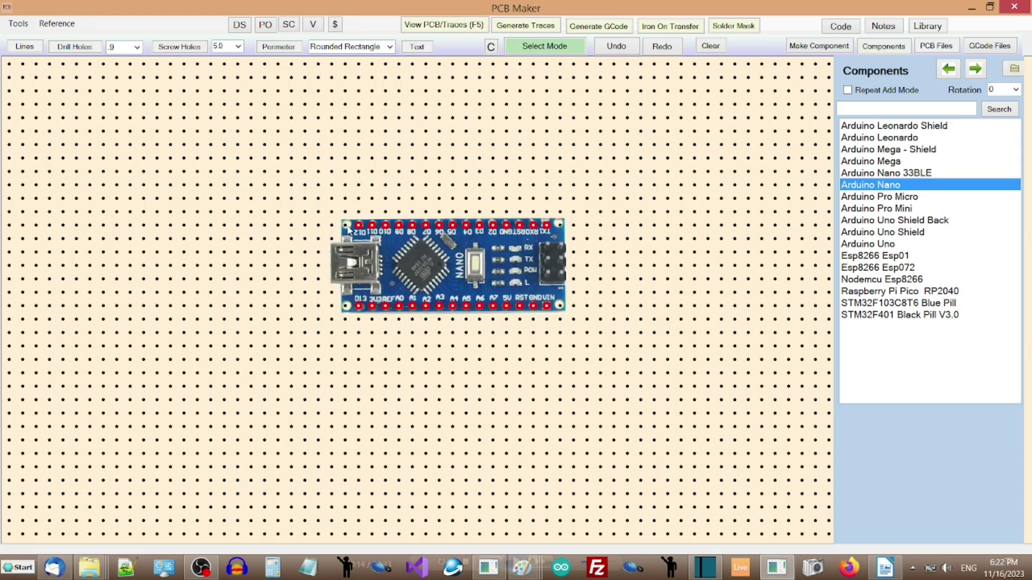
{"action": "left_click", "coordinate": [347, 230]}
{"action": "left_click_drag", "start_coordinate": [348, 230], "coordinate": [344, 280]}
{"action": "left_click", "coordinate": [342, 217]}
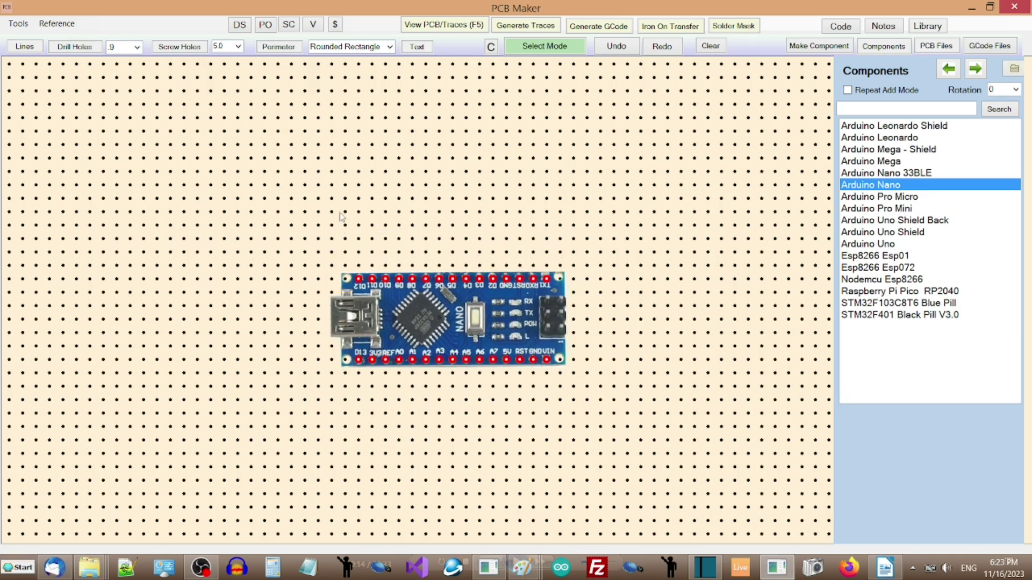
Step: Rotate the Nano through four 90-degree turns back to horizontal
{"action": "left_click", "coordinate": [491, 47]}
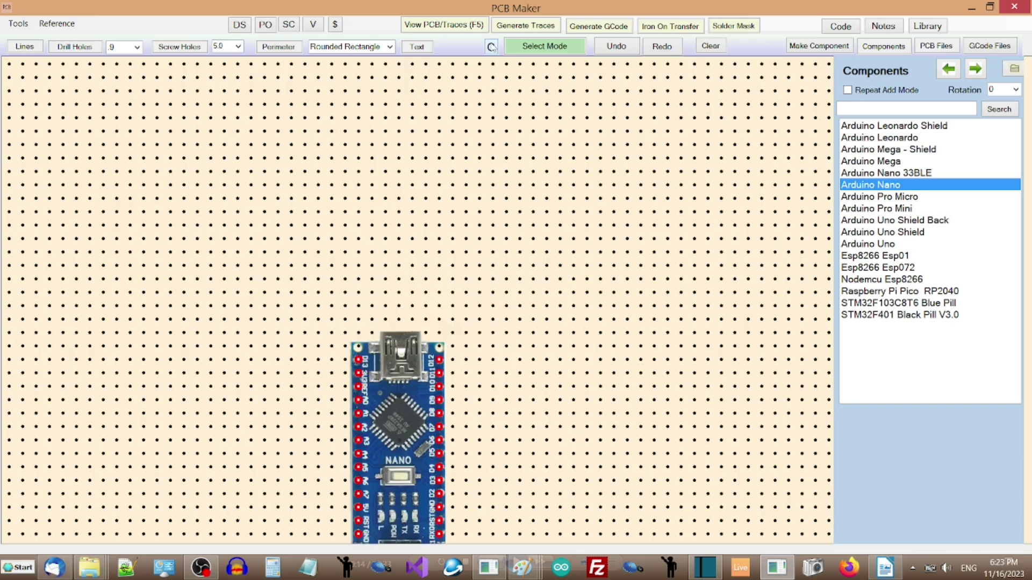
{"action": "left_click", "coordinate": [491, 48]}
{"action": "left_click", "coordinate": [491, 47]}
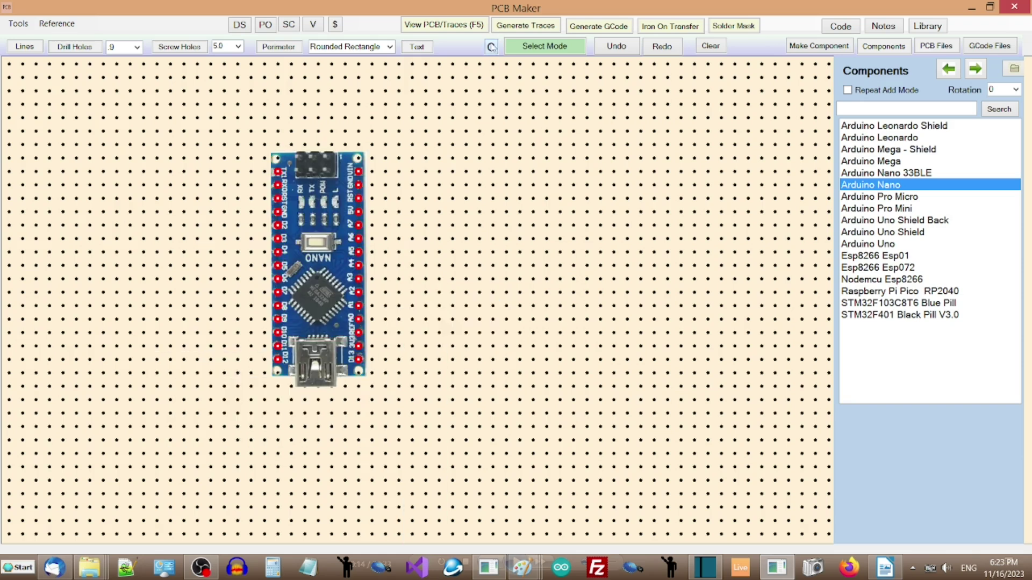
{"action": "left_click", "coordinate": [491, 47]}
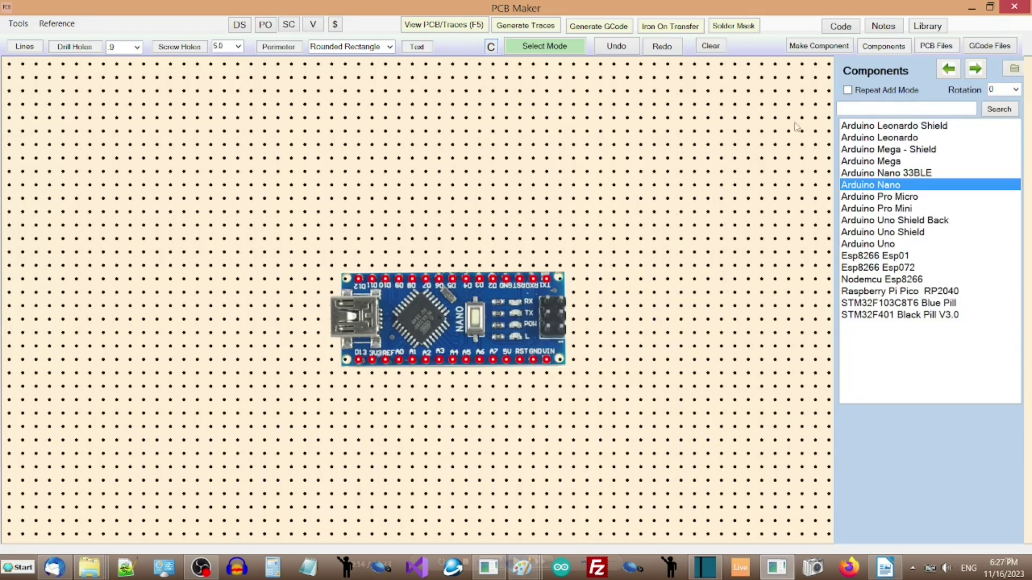
Step: Place a 1000-ohm resistor above the Nano's left pins and rotate it to vertical
{"action": "left_click", "coordinate": [947, 70]}
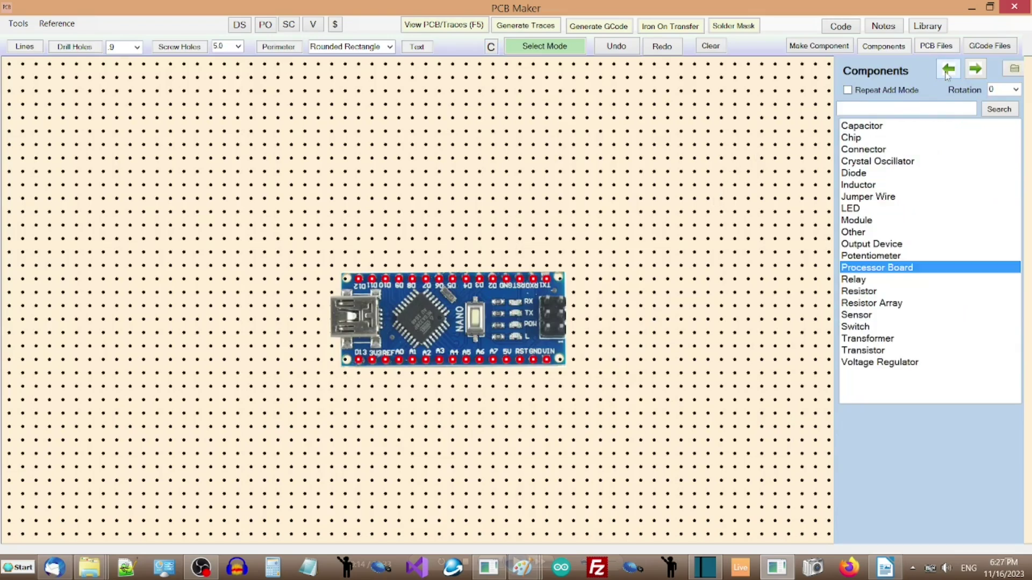
{"action": "left_click", "coordinate": [866, 292]}
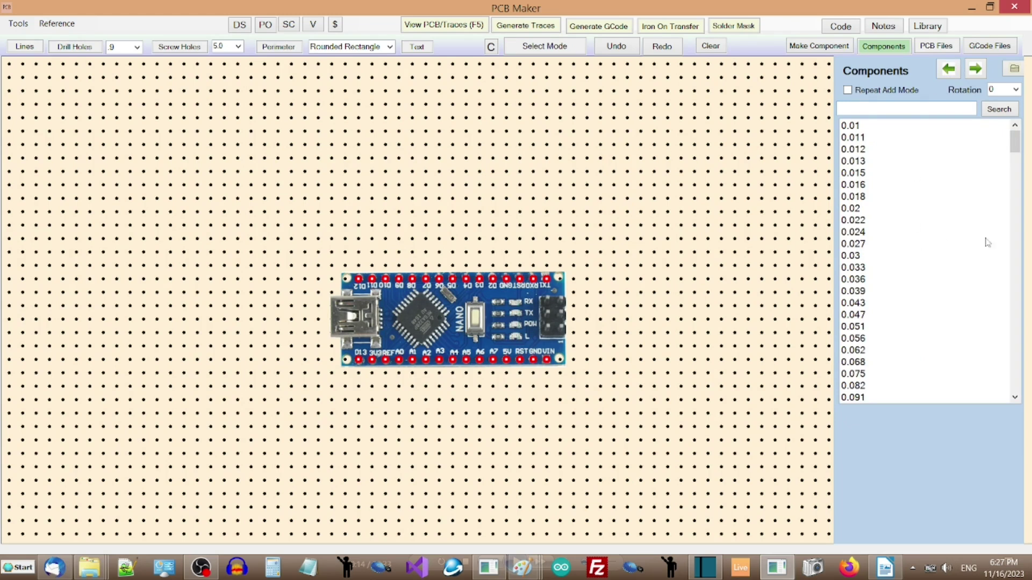
{"action": "left_click", "coordinate": [1017, 261]}
{"action": "left_click", "coordinate": [1017, 262]}
{"action": "left_click", "coordinate": [1017, 262]}
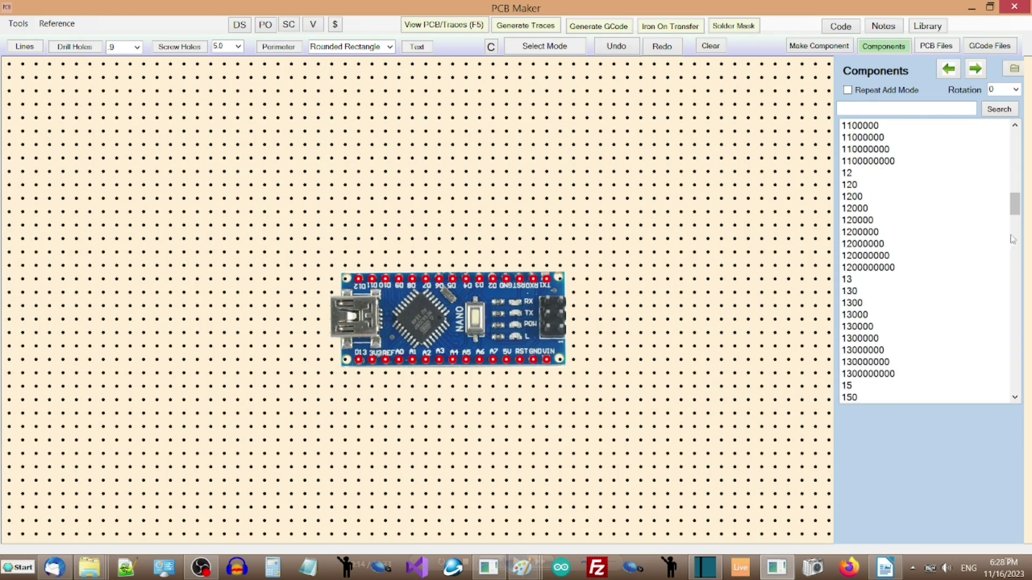
{"action": "scroll", "coordinate": [1014, 213], "scroll_direction": "up", "scroll_amount": 8}
{"action": "left_click", "coordinate": [865, 291]}
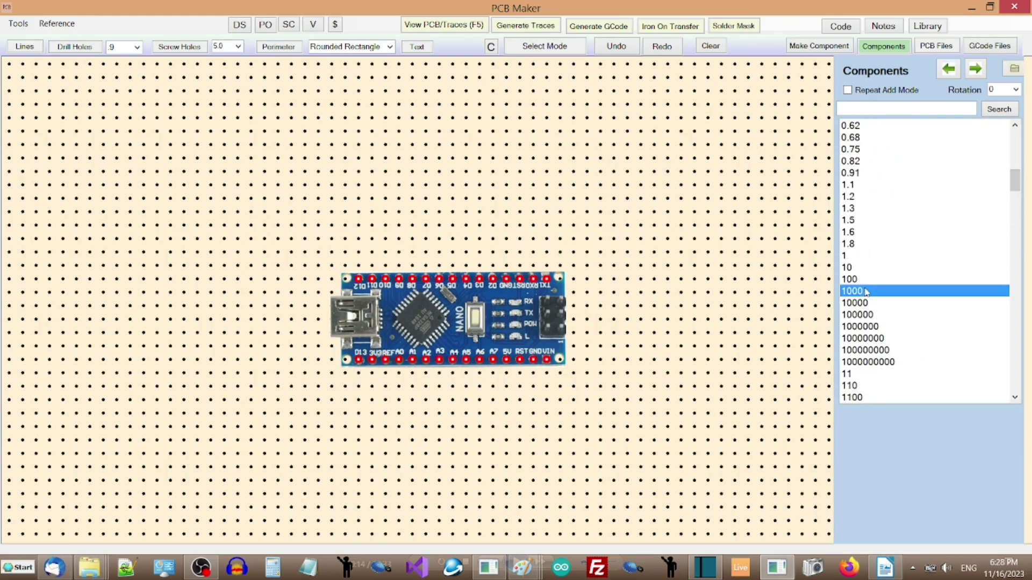
{"action": "left_click", "coordinate": [411, 188]}
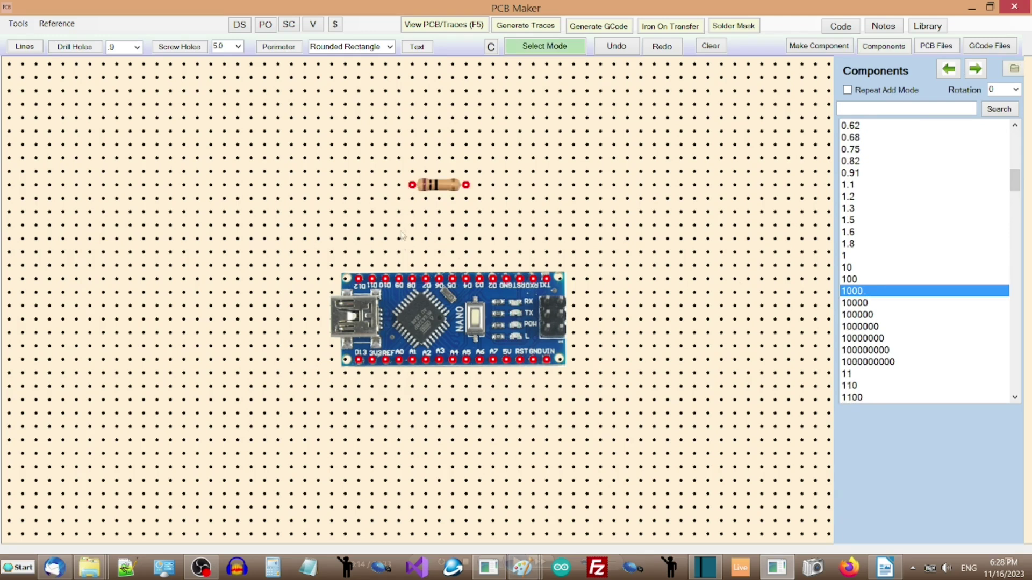
{"action": "left_click", "coordinate": [490, 47]}
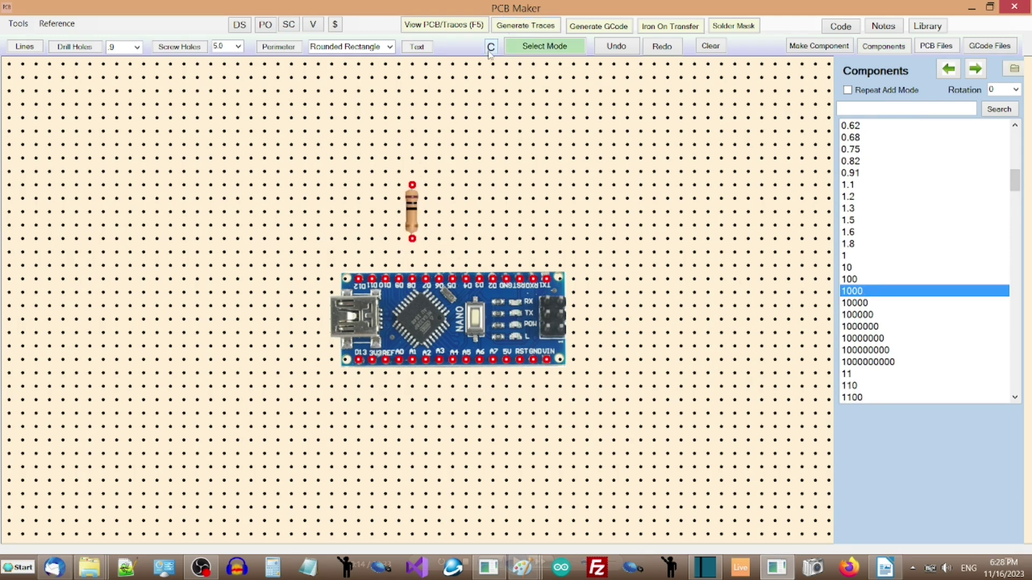
{"action": "left_click", "coordinate": [947, 70]}
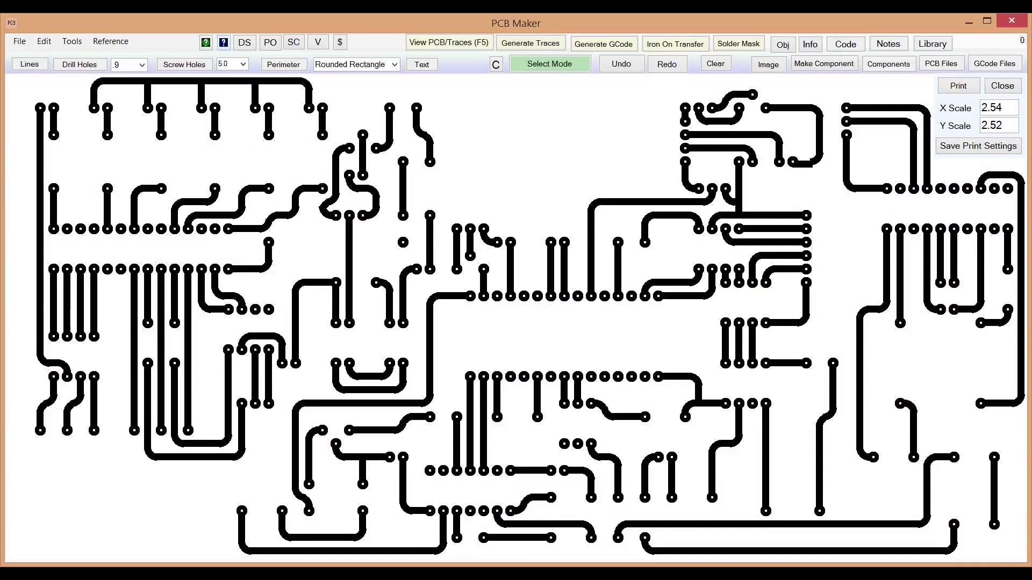
Step: Leave the trace print view and return to the circuit view with F5
{"action": "key", "text": "F5"}
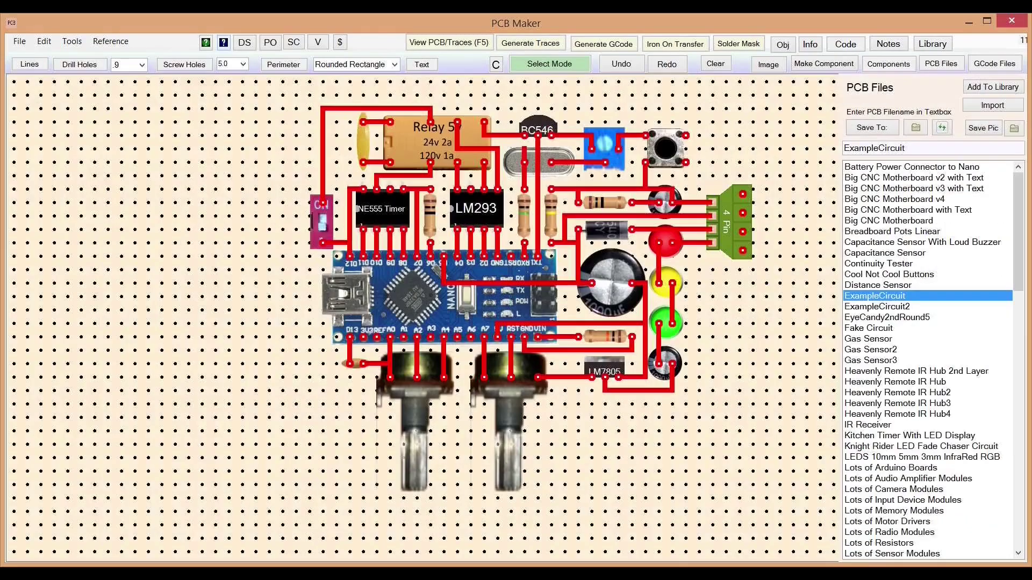